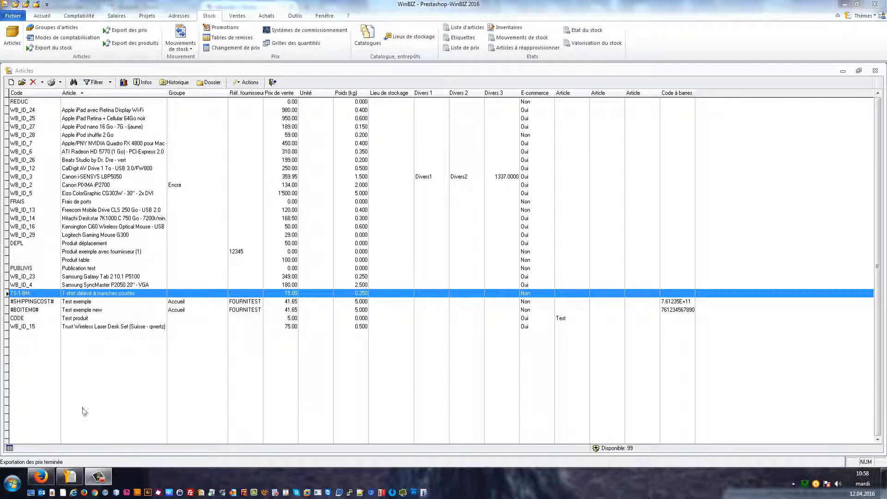
Step: Browse the article list to T-shirt délavé à manches courtes (TS-1-BM) and check its stock and available quantities
{"action": "left_click", "coordinate": [138, 261]}
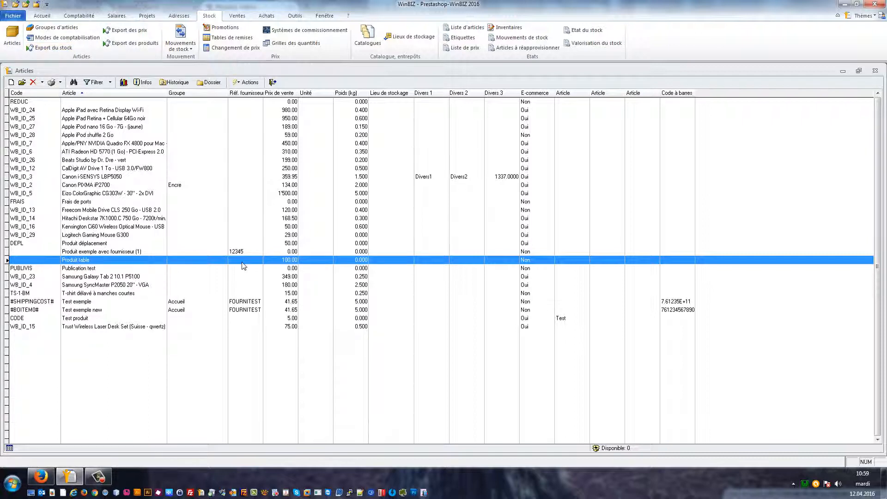
{"action": "key", "text": "Down"}
{"action": "key", "text": "Up"}
{"action": "key", "text": "Down"}
{"action": "key", "text": "Down"}
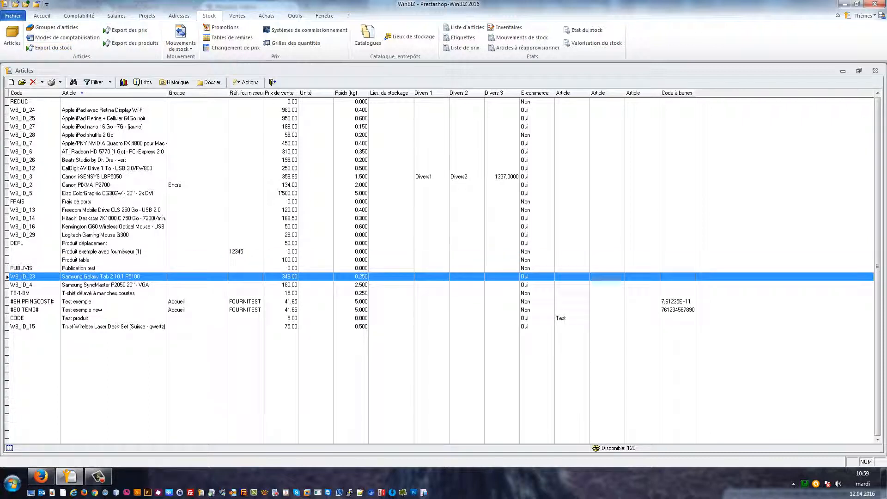
{"action": "key", "text": "Down"}
{"action": "key", "text": "Down"}
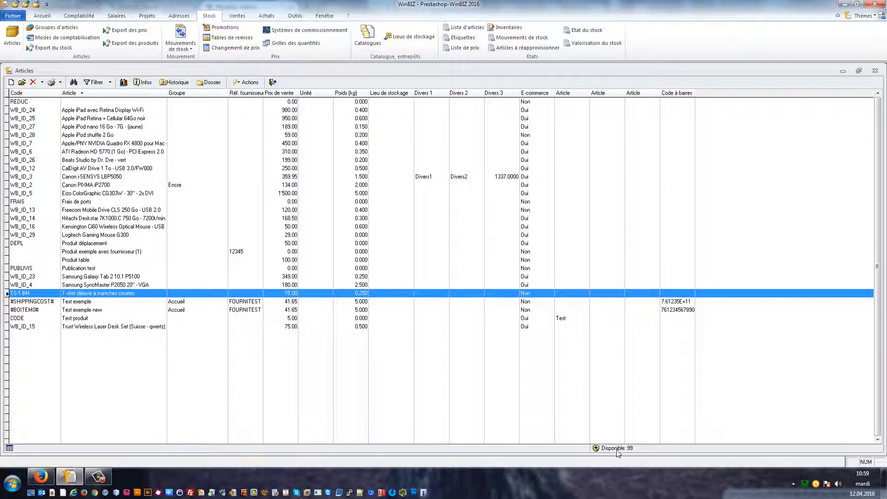
{"action": "mouse_move", "coordinate": [617, 450]}
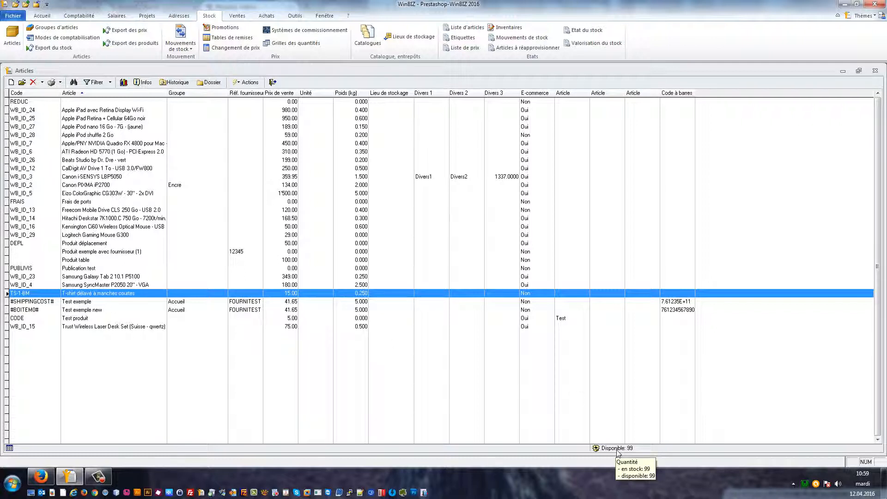
Step: Set the initial stock quantity of article TS-1-BM to 120, save it and export the stock
{"action": "double_click", "coordinate": [482, 296]}
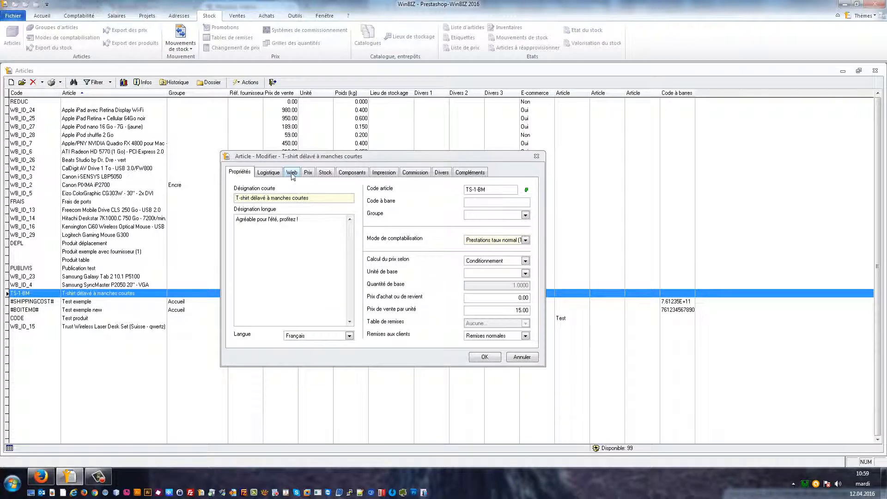
{"action": "left_click", "coordinate": [328, 174]}
{"action": "left_click_drag", "start_coordinate": [396, 195], "coordinate": [424, 194]}
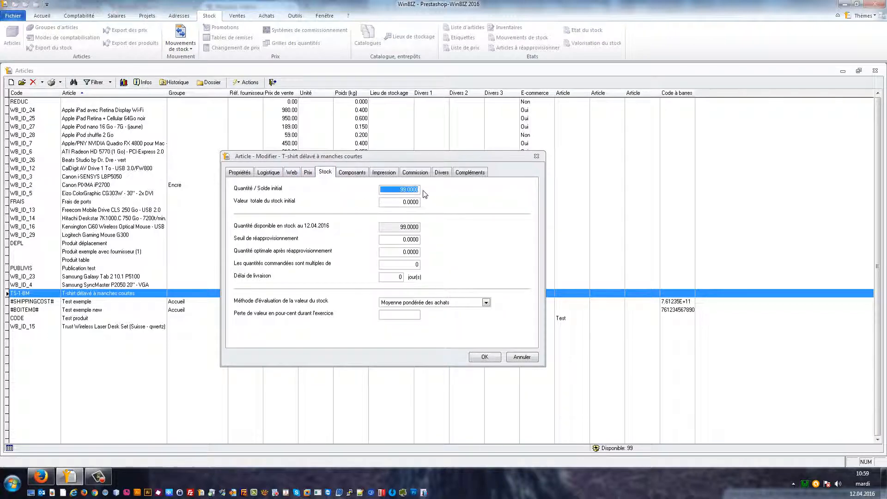
{"action": "type", "text": "100"}
{"action": "left_click", "coordinate": [482, 357]}
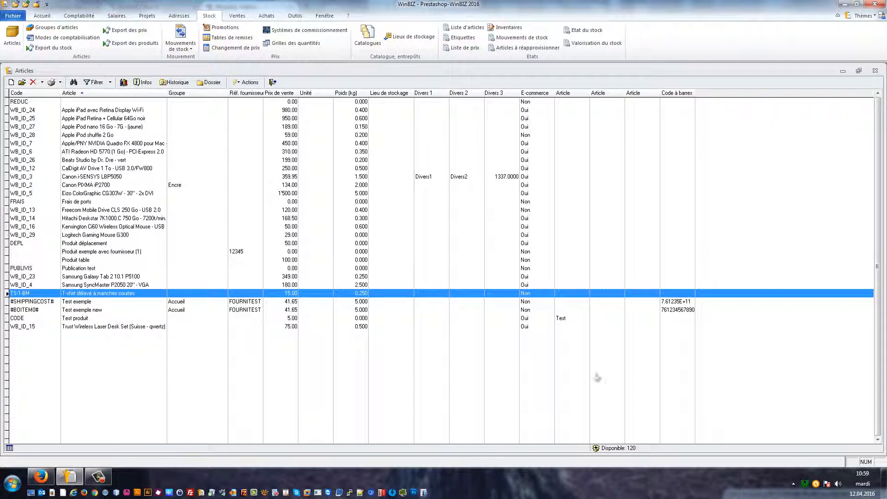
{"action": "left_click", "coordinate": [44, 49]}
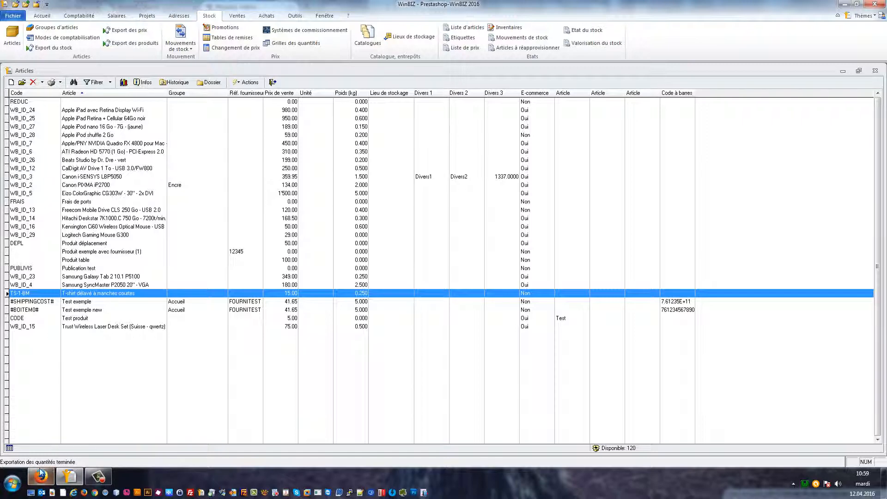
Step: Switch to the PrestaShop back office in Firefox, search the modules for winbiz and open the WinBIZ Update configuration at its scheduled task links
{"action": "left_click", "coordinate": [60, 415]}
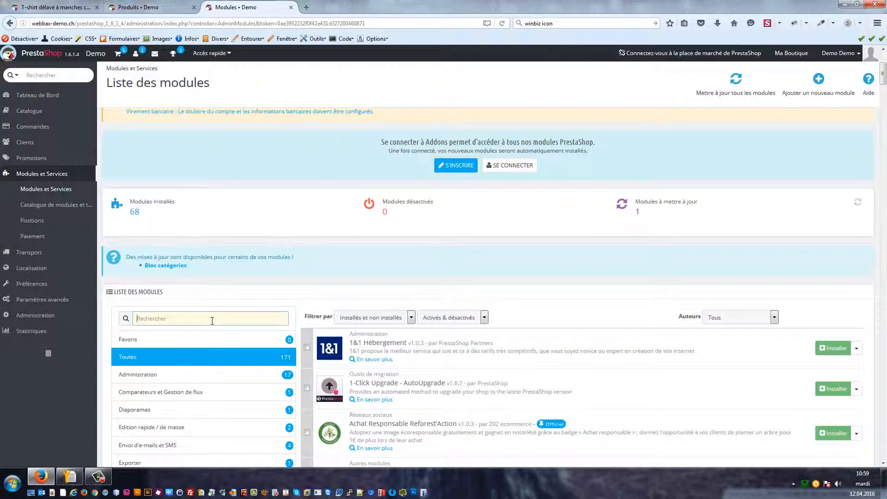
{"action": "type", "text": "winbiz"}
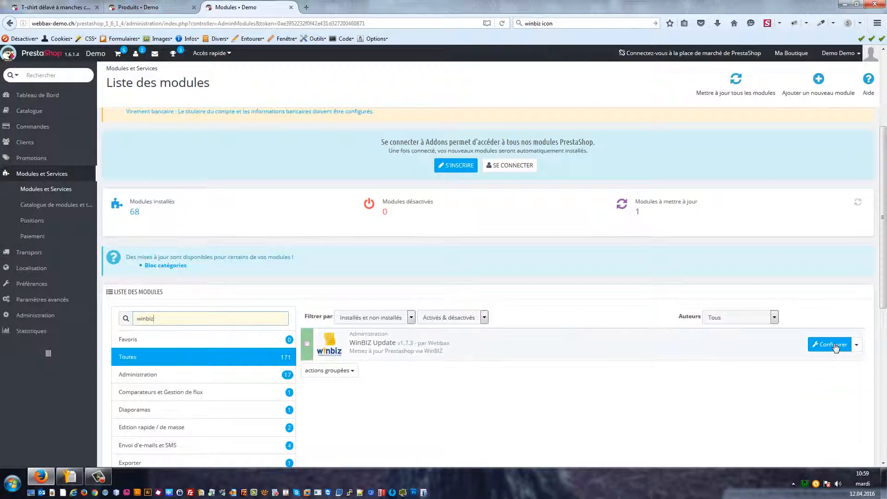
{"action": "left_click", "coordinate": [834, 346]}
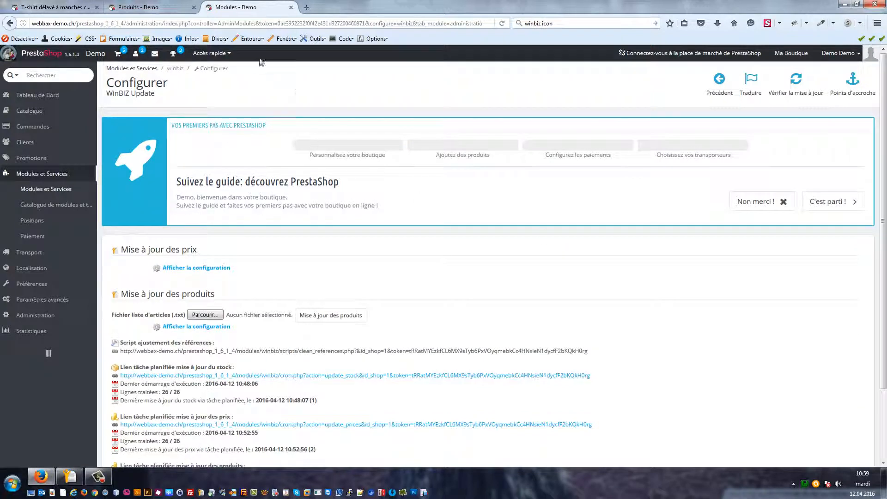
{"action": "scroll", "coordinate": [285, 207], "scroll_direction": "down", "scroll_amount": 3}
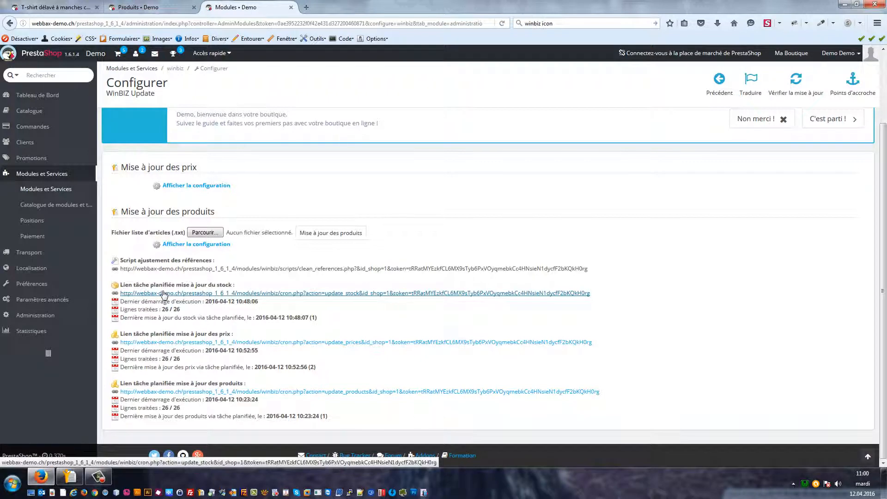
Step: Open T-shirt délavé à manches courtes in the product catalogue and check the quantity of its Taille M, Couleur Bleu combination
{"action": "left_click", "coordinate": [139, 7]}
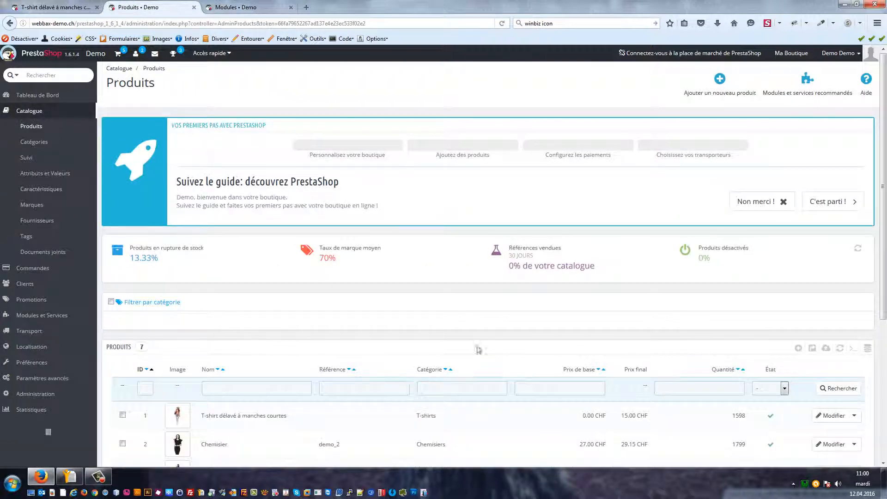
{"action": "left_click", "coordinate": [816, 415]}
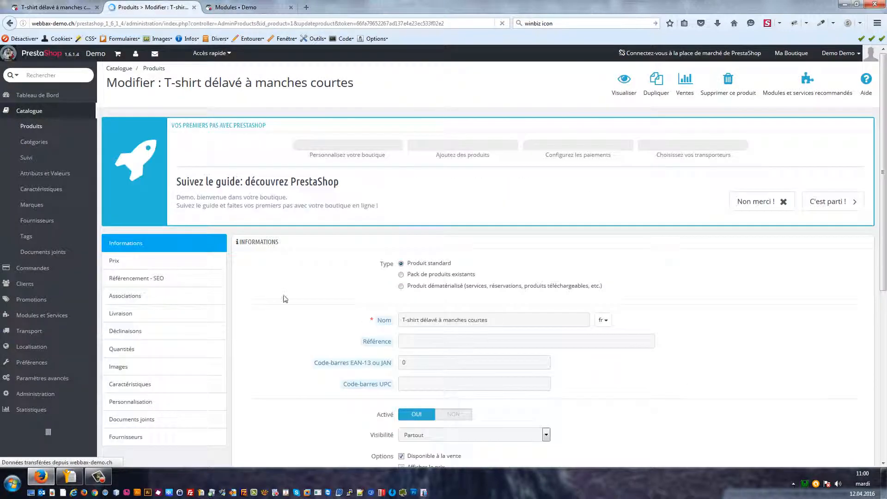
{"action": "scroll", "coordinate": [337, 294], "scroll_direction": "down", "scroll_amount": 1}
{"action": "left_click", "coordinate": [120, 302]}
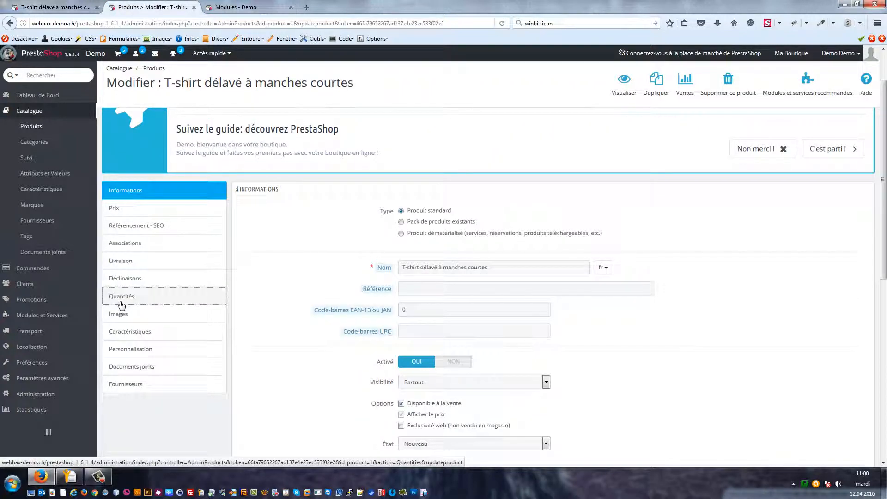
{"action": "scroll", "coordinate": [625, 275], "scroll_direction": "down", "scroll_amount": 3}
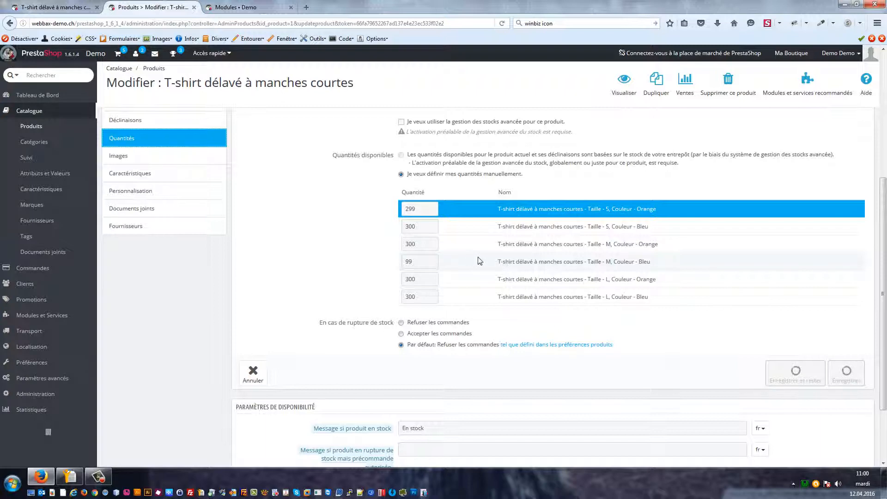
{"action": "left_click_drag", "start_coordinate": [479, 261], "coordinate": [666, 268]}
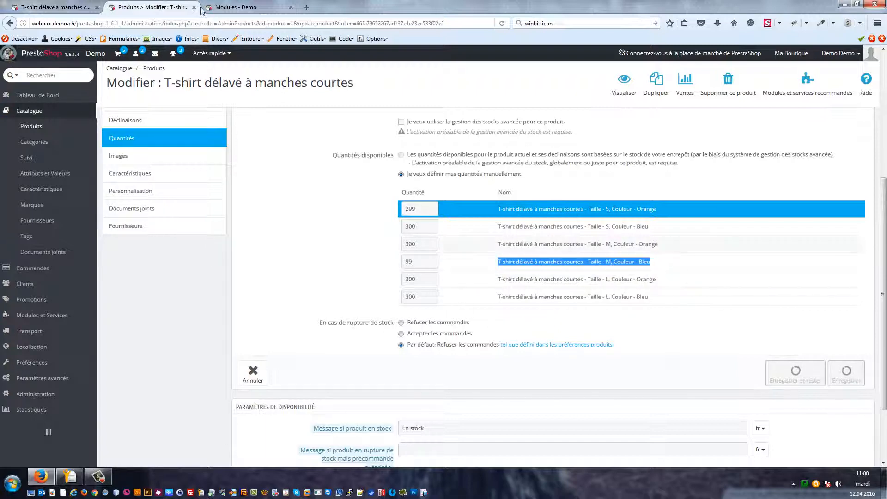
Step: Run the scheduled stock update link of the WinBIZ Update module
{"action": "left_click", "coordinate": [217, 8]}
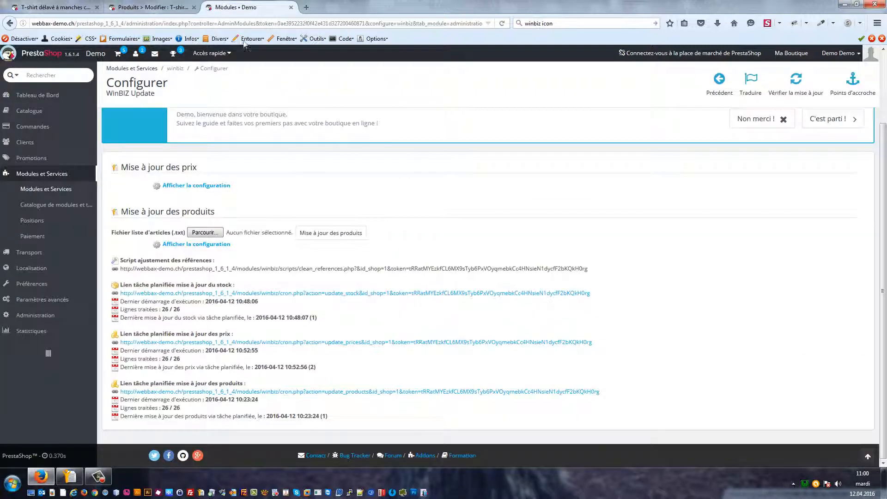
{"action": "left_click", "coordinate": [258, 293]}
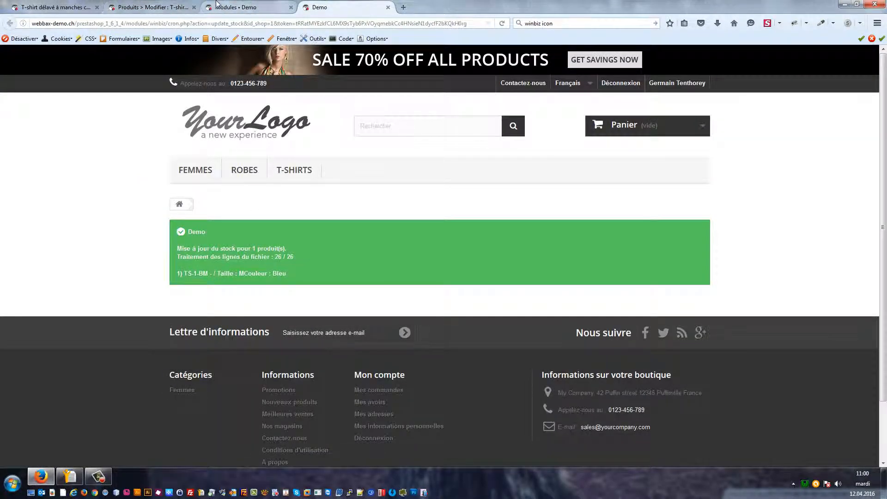
{"action": "left_click", "coordinate": [234, 7]}
Step: Recheck the Taille M, Couleur Bleu quantity in the T-shirt's back-office record and reload its shop page to check the displayed stock
{"action": "left_click", "coordinate": [176, 5]}
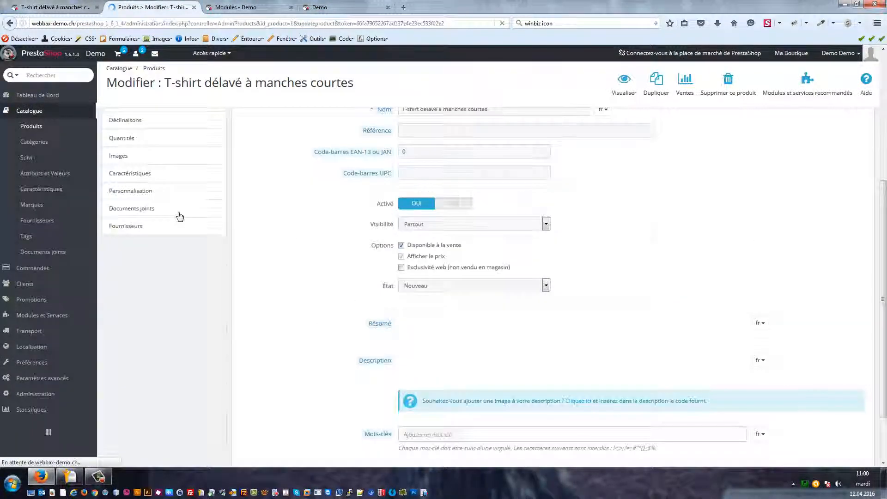
{"action": "left_click", "coordinate": [127, 297]}
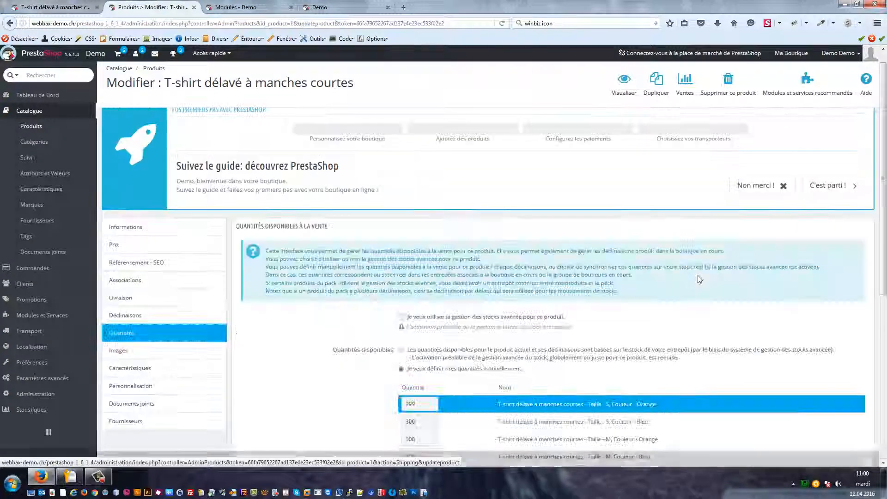
{"action": "scroll", "coordinate": [439, 306], "scroll_direction": "down", "scroll_amount": 3}
{"action": "left_click", "coordinate": [411, 298]}
{"action": "double_click", "coordinate": [410, 298]}
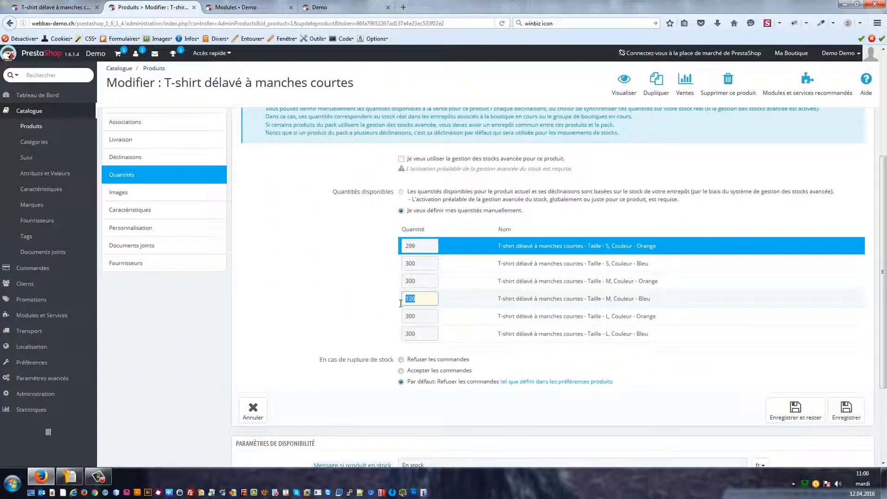
{"action": "left_click", "coordinate": [54, 5]}
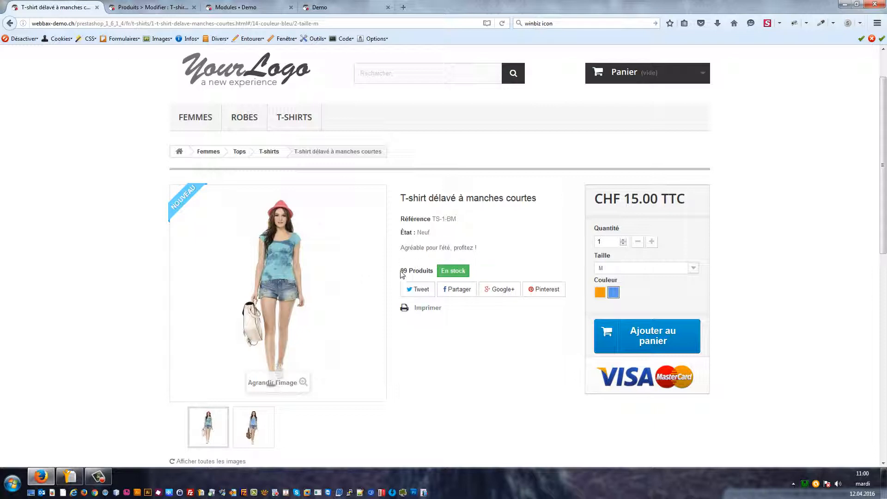
{"action": "key", "text": "F5"}
Step: Switch back to WinBIZ and export the prices
{"action": "mouse_move", "coordinate": [70, 472]}
{"action": "mouse_move", "coordinate": [69, 447]}
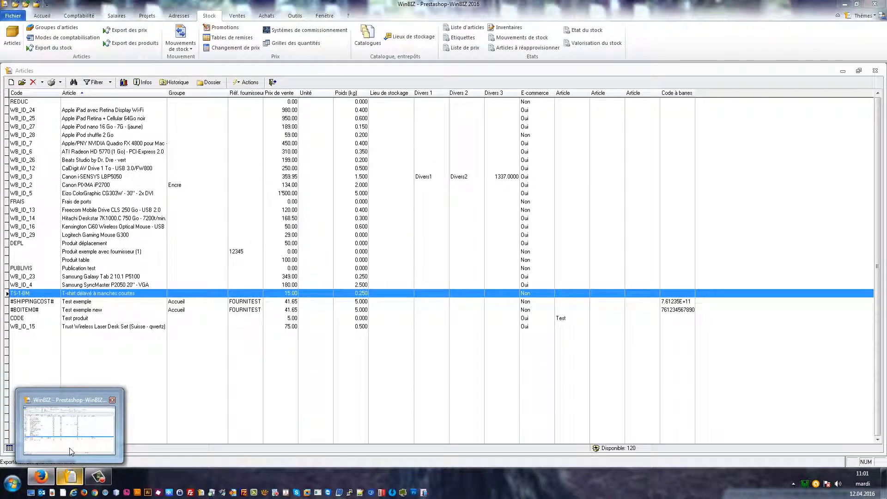
{"action": "left_click", "coordinate": [70, 452]}
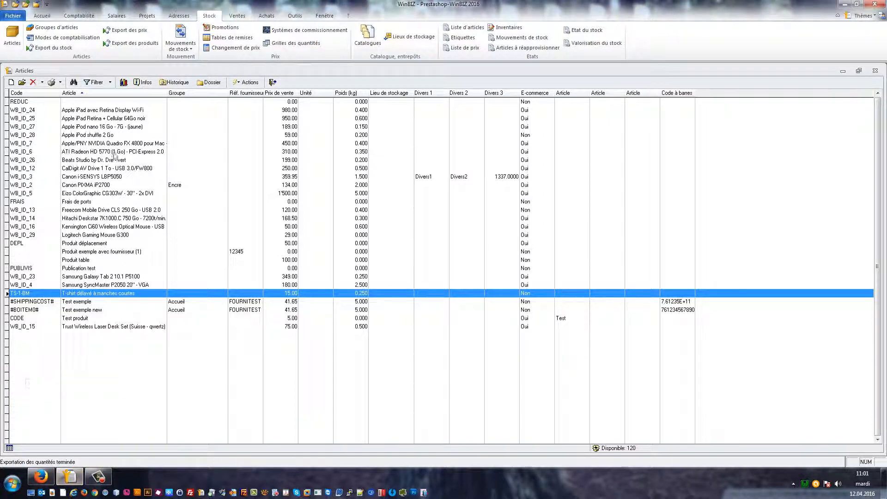
{"action": "left_click", "coordinate": [113, 31]}
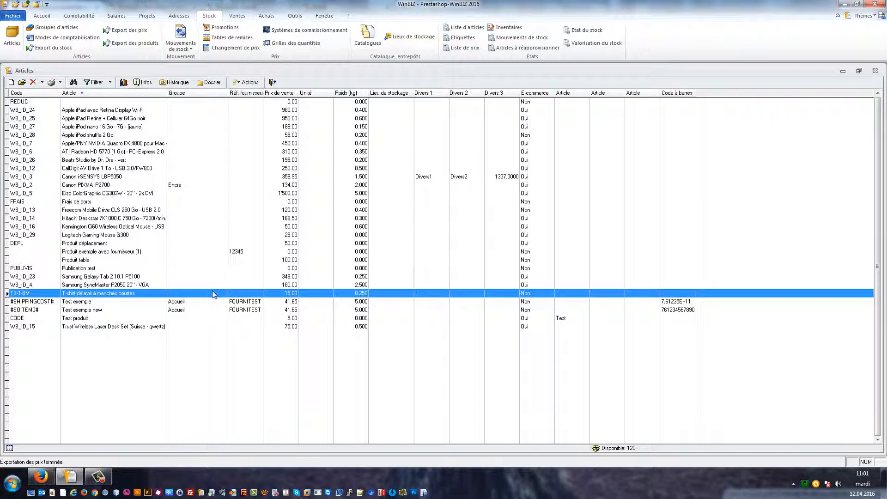
Step: Check the T-shirt's shop page briefly, then set the unit sales price of article TS-1-BM to 16.00 in WinBIZ
{"action": "left_click", "coordinate": [41, 476]}
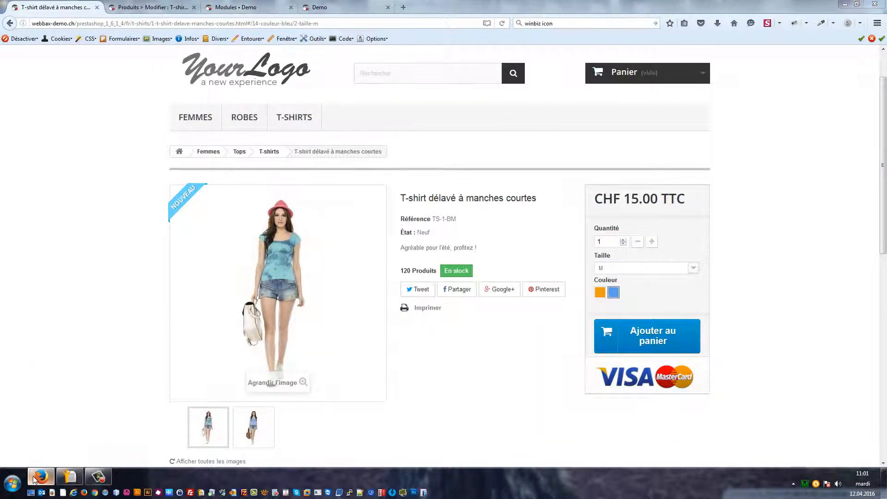
{"action": "left_click", "coordinate": [34, 479]}
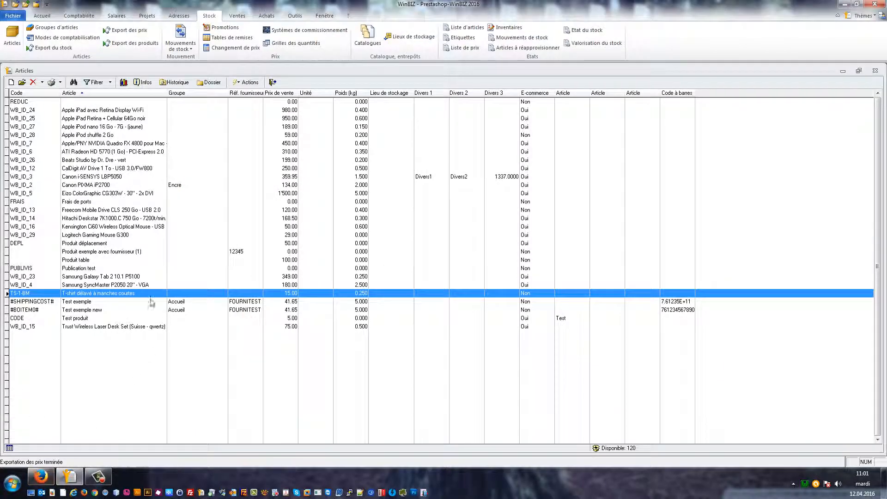
{"action": "double_click", "coordinate": [230, 295]}
{"action": "type", "text": "16"}
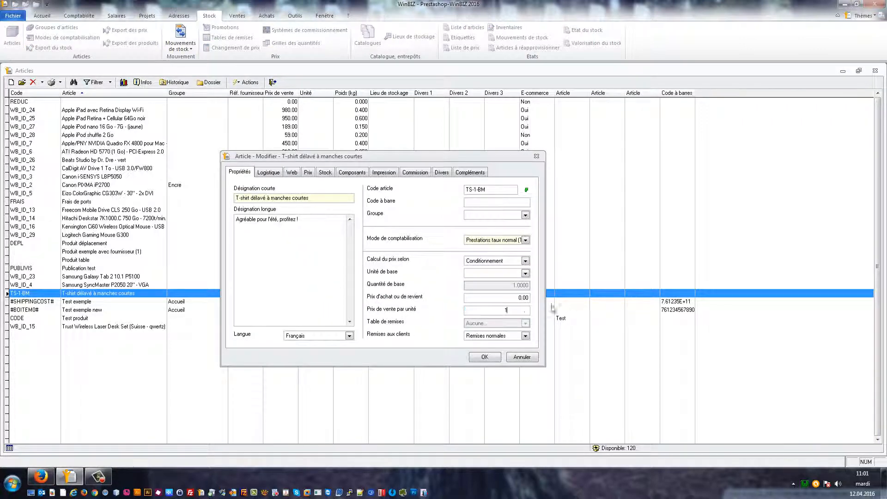
{"action": "key", "text": "Tab"}
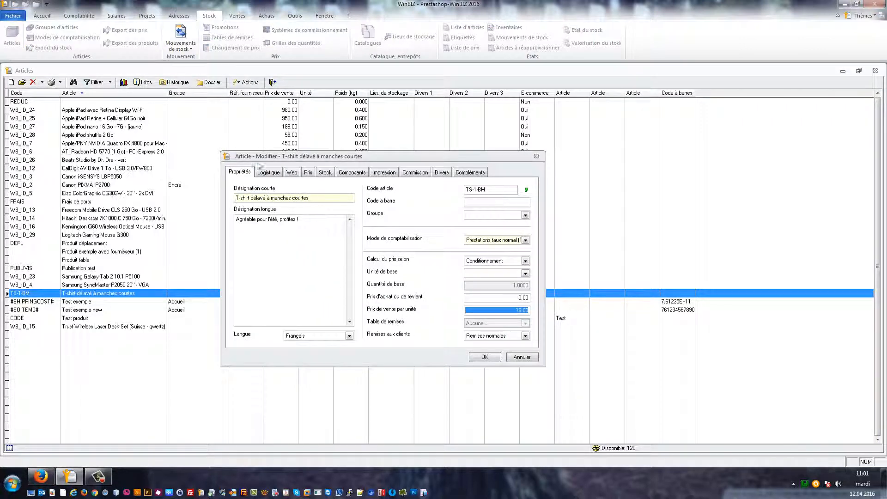
Step: Examine the T-shirt's prices in the 1ère table de prix and the Revendeur price table
{"action": "left_click", "coordinate": [269, 173]}
{"action": "left_click", "coordinate": [291, 173]}
{"action": "left_click", "coordinate": [308, 172]}
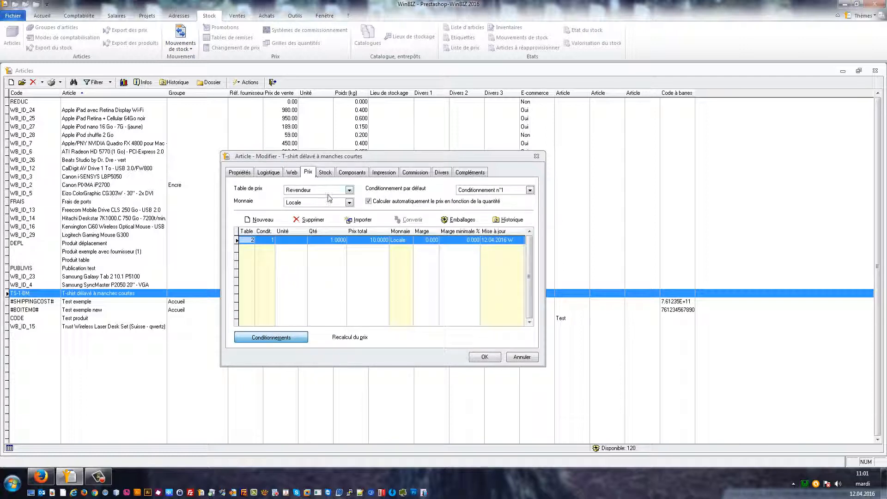
{"action": "left_click", "coordinate": [329, 193]}
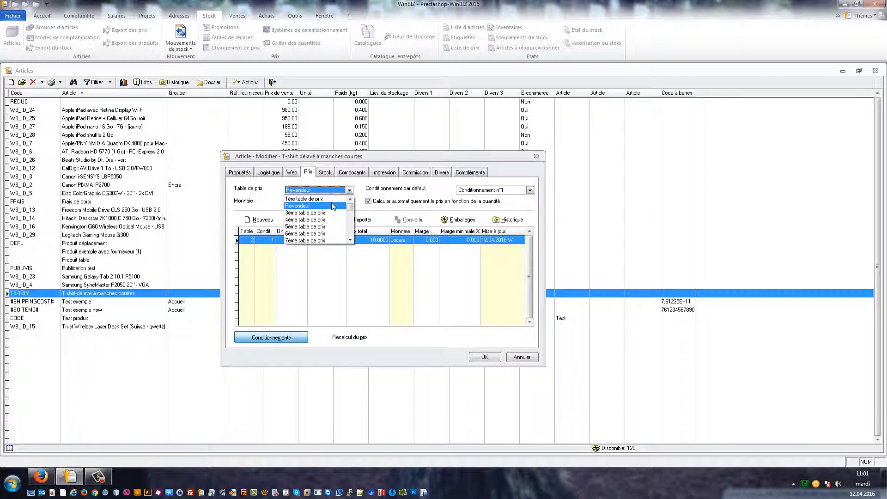
{"action": "left_click", "coordinate": [331, 199]}
{"action": "left_click", "coordinate": [349, 190]}
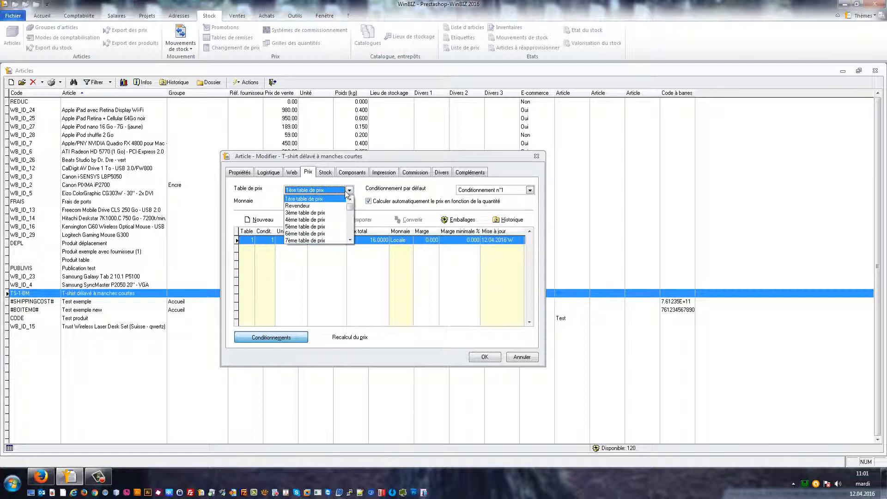
{"action": "left_click", "coordinate": [347, 193]}
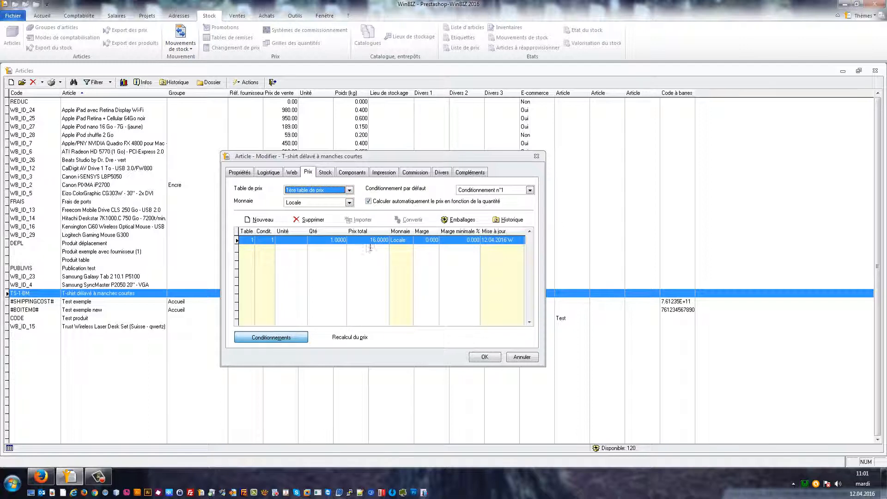
{"action": "key", "text": "alt+Down"}
{"action": "left_click", "coordinate": [322, 206]}
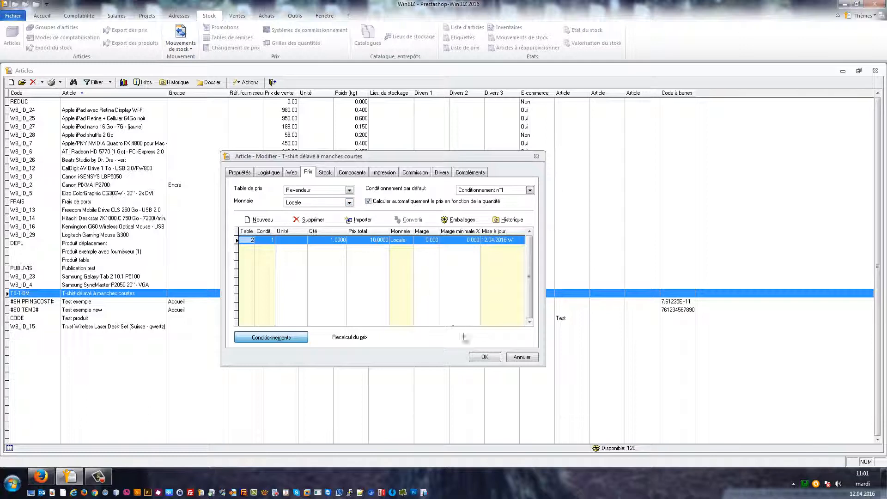
Step: Confirm the T-shirt's article record and export the prices from WinBIZ
{"action": "left_click", "coordinate": [485, 358]}
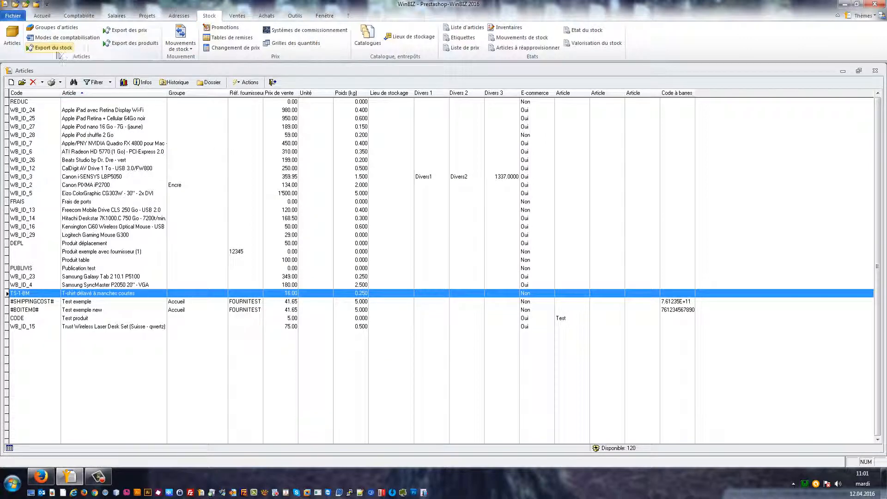
{"action": "left_click", "coordinate": [124, 30]}
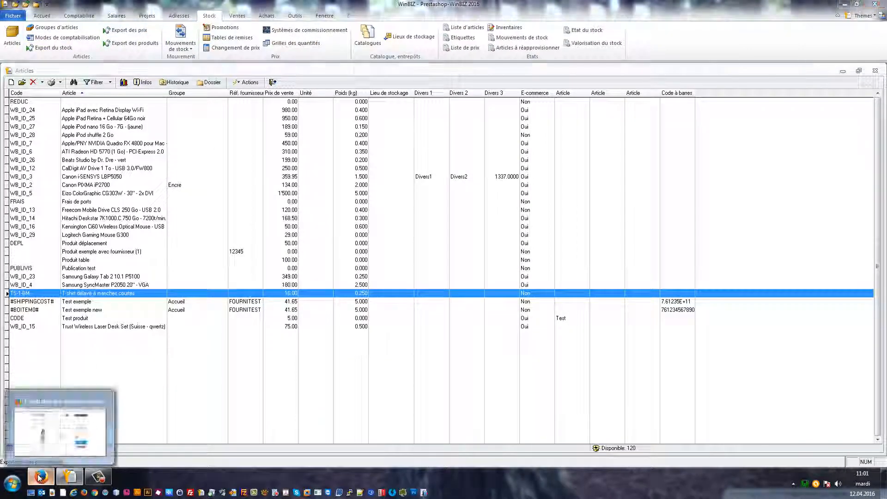
Step: Switch to Firefox, review the WinBIZ Update module's price table mapping to customer groups, and run the scheduled price update task
{"action": "left_click", "coordinate": [39, 477]}
{"action": "left_click", "coordinate": [229, 6]}
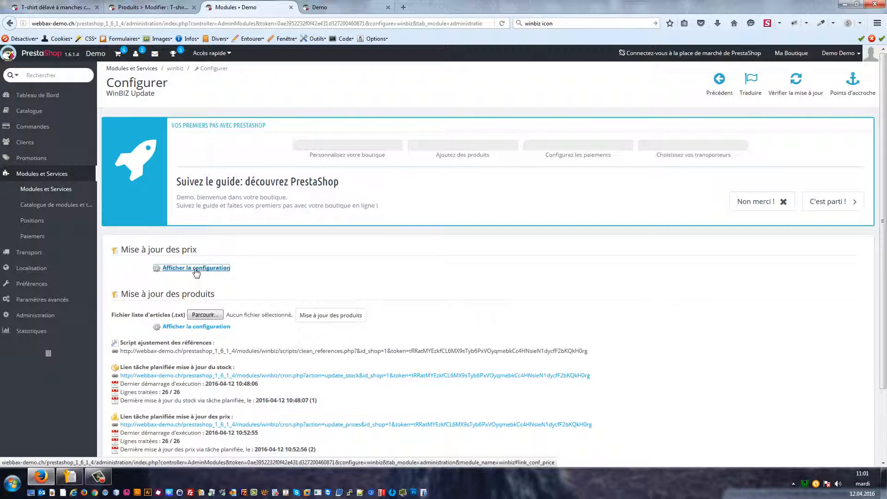
{"action": "left_click", "coordinate": [196, 270]}
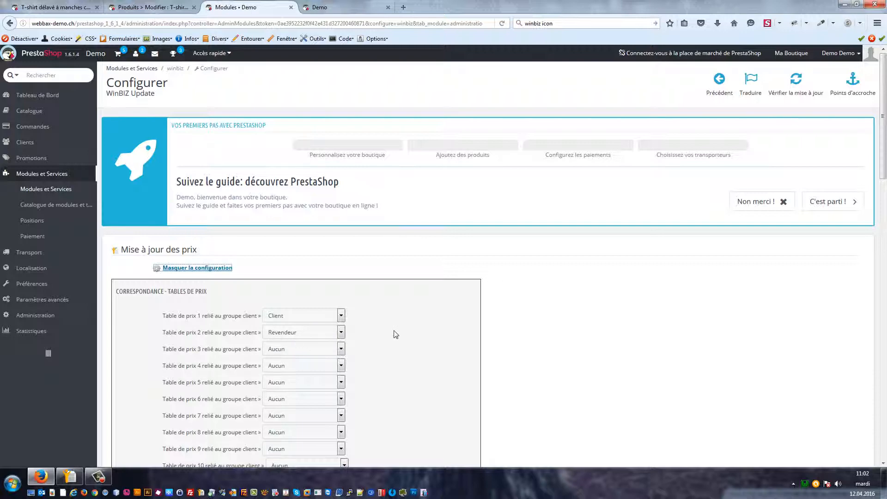
{"action": "scroll", "coordinate": [440, 324], "scroll_direction": "down", "scroll_amount": 5}
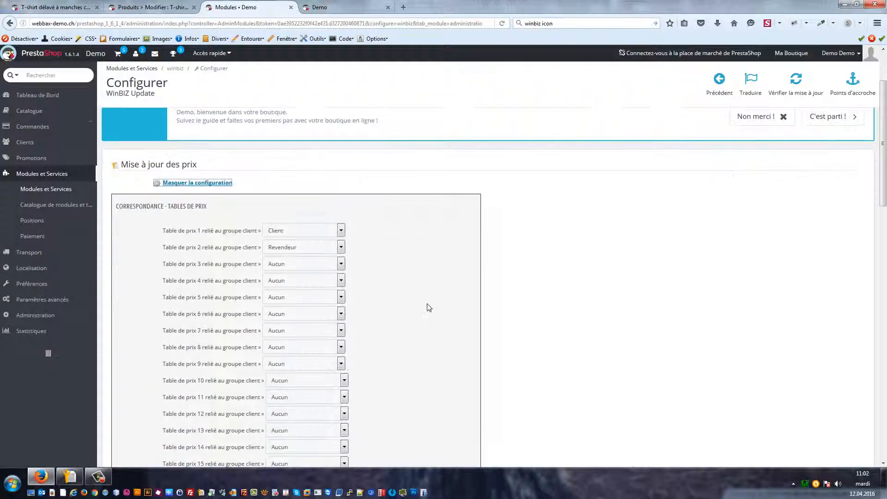
{"action": "scroll", "coordinate": [424, 301], "scroll_direction": "down", "scroll_amount": 10}
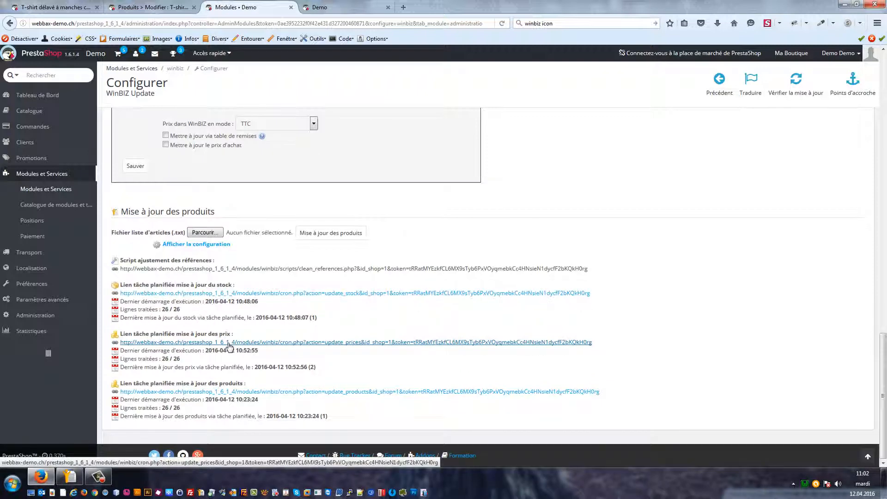
{"action": "left_click", "coordinate": [230, 343]}
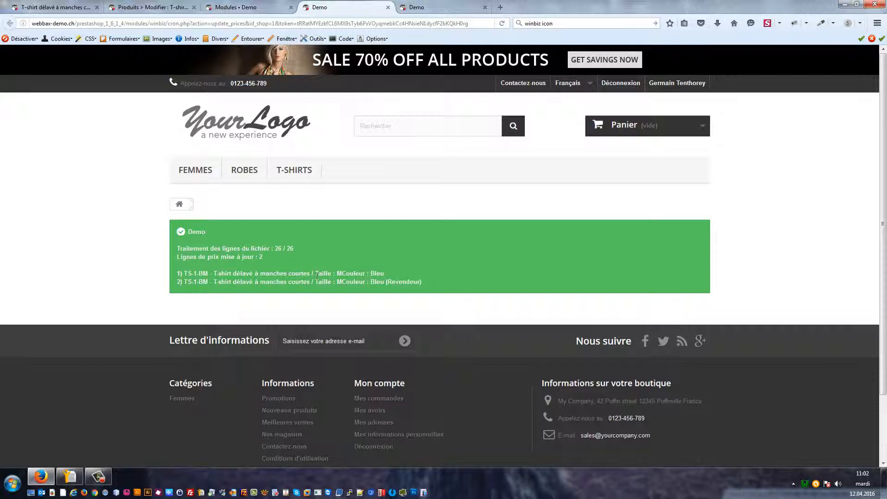
Step: Reload the T-shirt's shop page to check the displayed price of the blue size M variant
{"action": "left_click", "coordinate": [154, 6]}
{"action": "scroll", "coordinate": [134, 169], "scroll_direction": "up", "scroll_amount": 2}
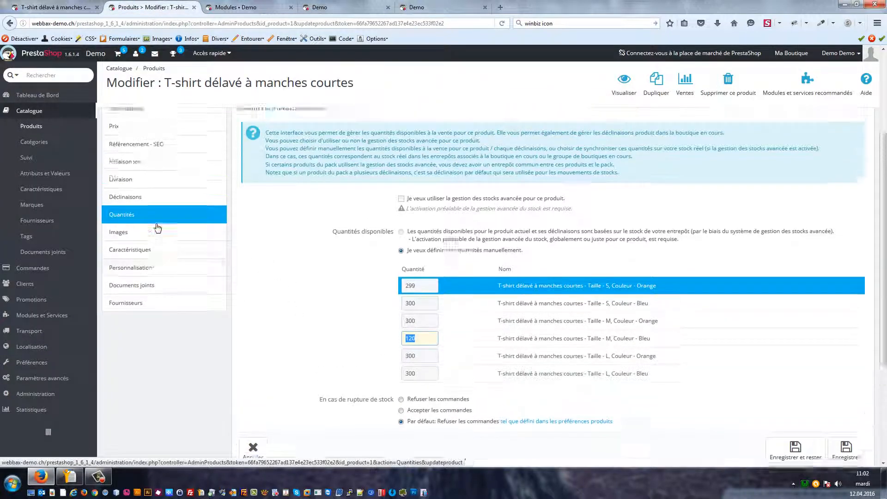
{"action": "left_click", "coordinate": [51, 7]}
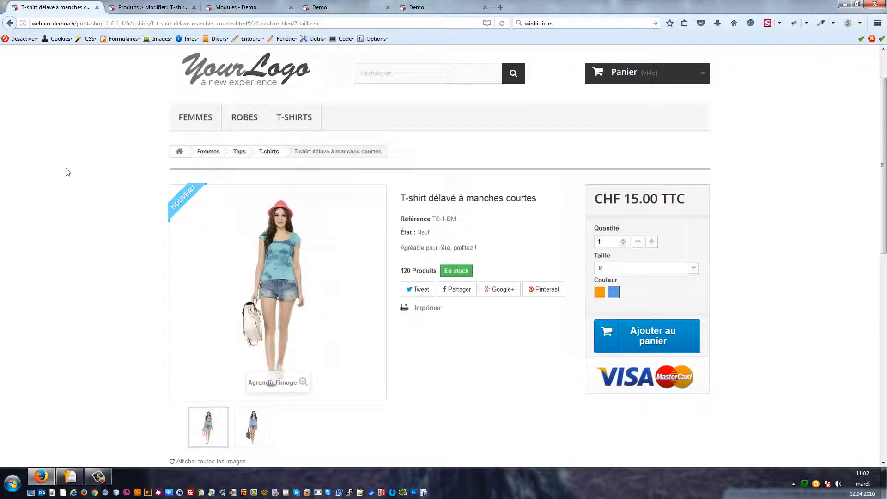
{"action": "key", "text": "F5"}
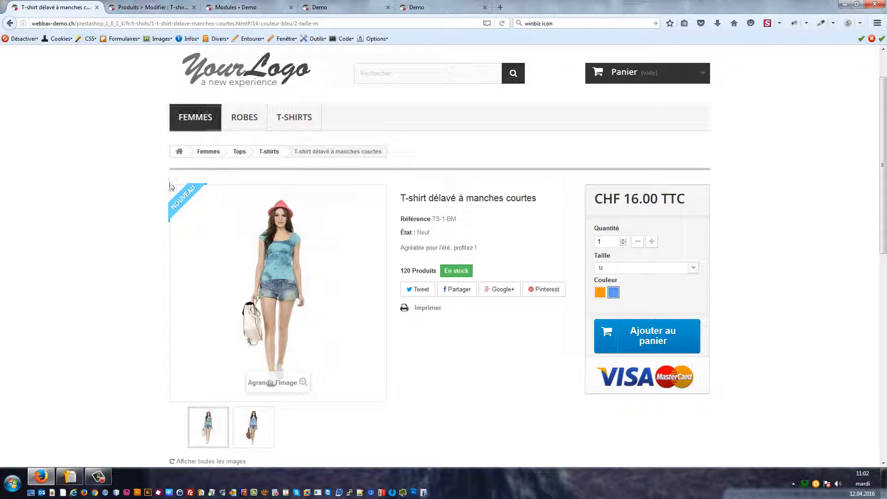
Step: Look up the Couleur Bleu, Taille M reference in the T-shirt's Déclinaisons and compare it with the article code in WinBIZ
{"action": "left_click", "coordinate": [142, 4]}
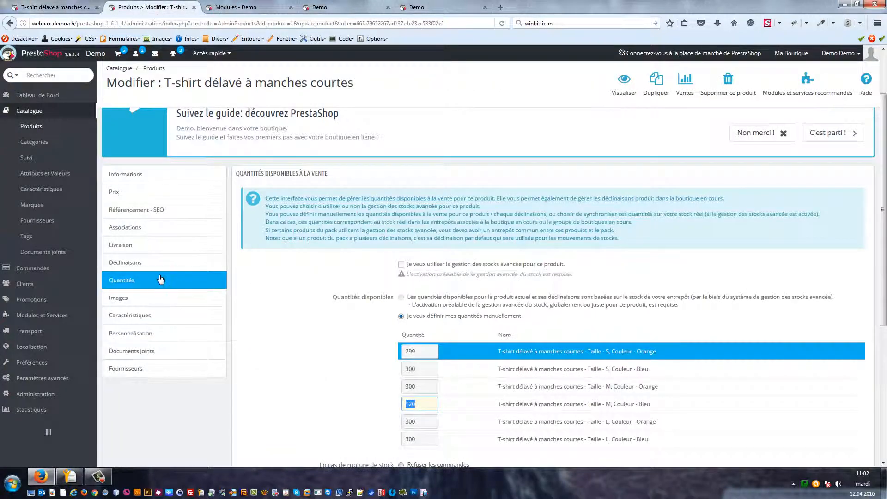
{"action": "left_click", "coordinate": [134, 261]}
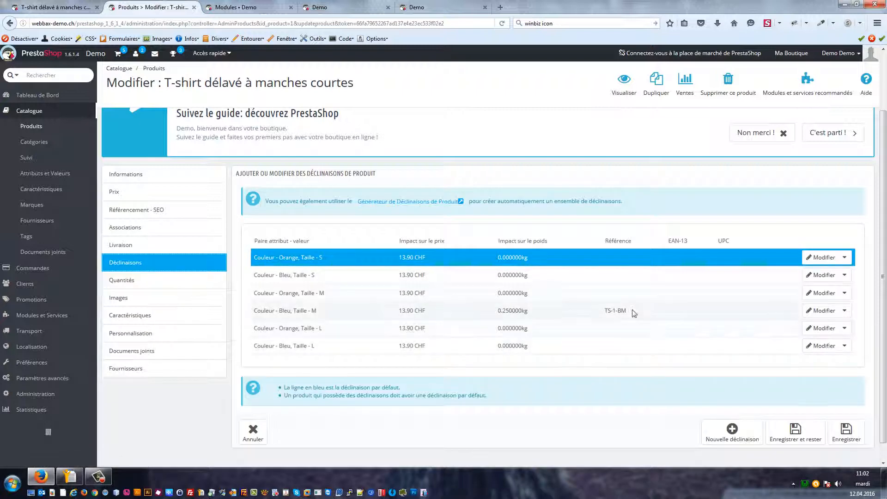
{"action": "left_click_drag", "start_coordinate": [634, 314], "coordinate": [588, 314]}
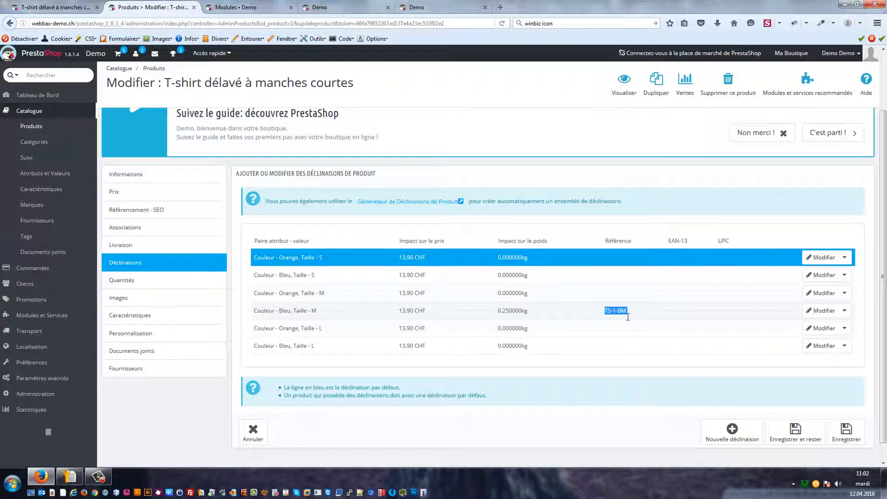
{"action": "left_click", "coordinate": [64, 477]}
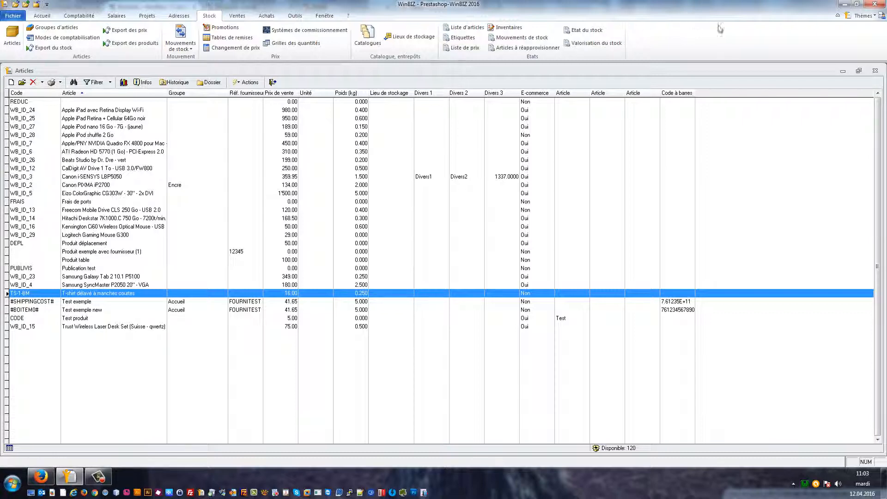
{"action": "left_click", "coordinate": [842, 5]}
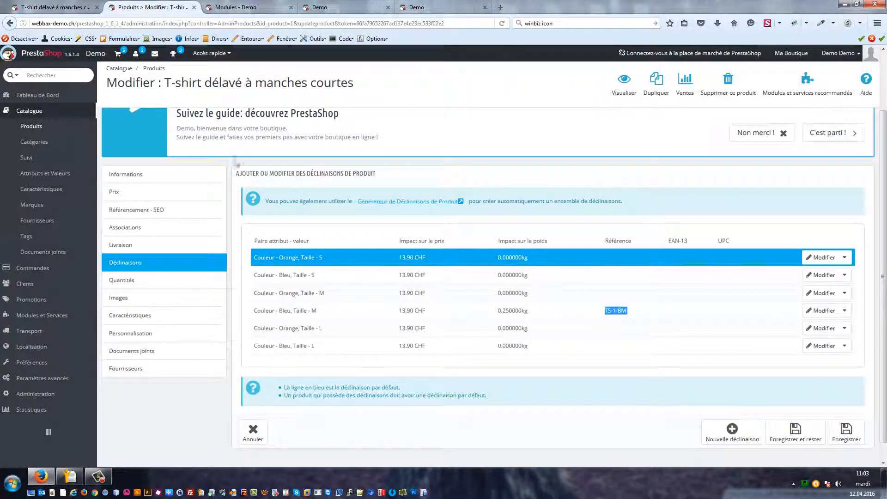
Step: Compare the T-shirt's shop page price with its back-office prices, examining the specific price for M - Bleu and the Revendeur group
{"action": "left_click", "coordinate": [77, 9]}
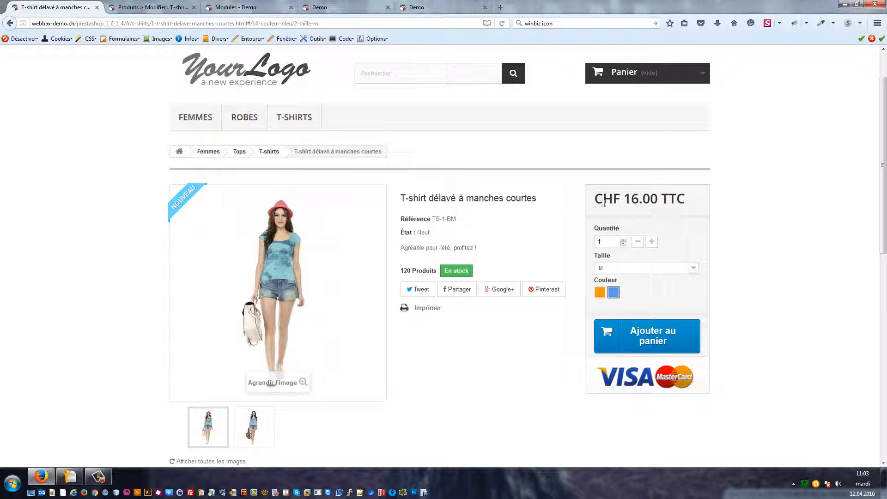
{"action": "left_click", "coordinate": [141, 6]}
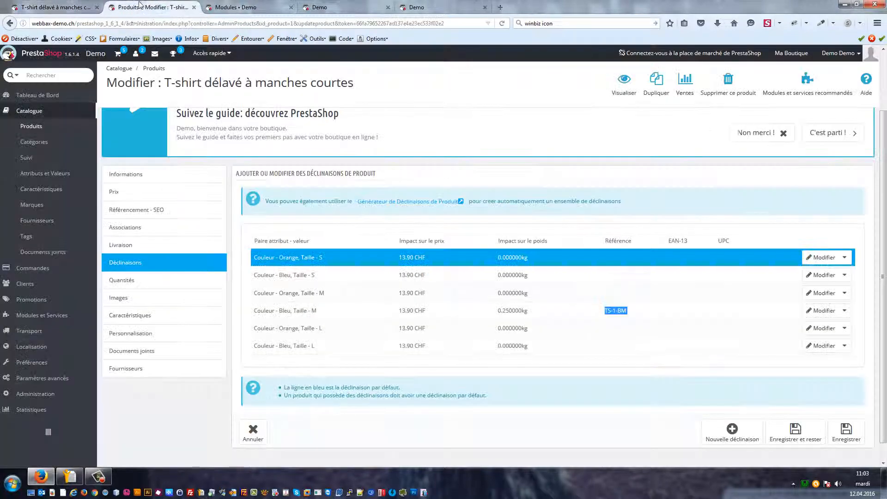
{"action": "left_click", "coordinate": [122, 191]}
{"action": "scroll", "coordinate": [457, 285], "scroll_direction": "down", "scroll_amount": 5}
{"action": "scroll", "coordinate": [273, 218], "scroll_direction": "up", "scroll_amount": 4}
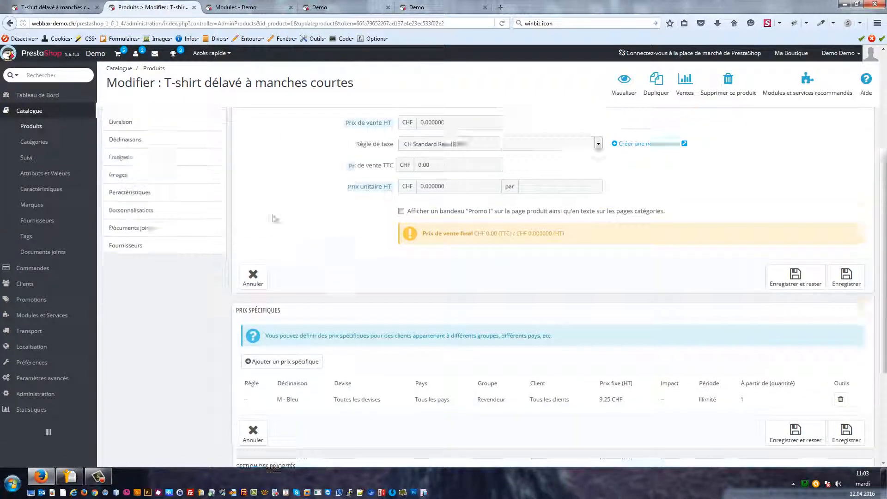
{"action": "scroll", "coordinate": [298, 259], "scroll_direction": "down", "scroll_amount": 4}
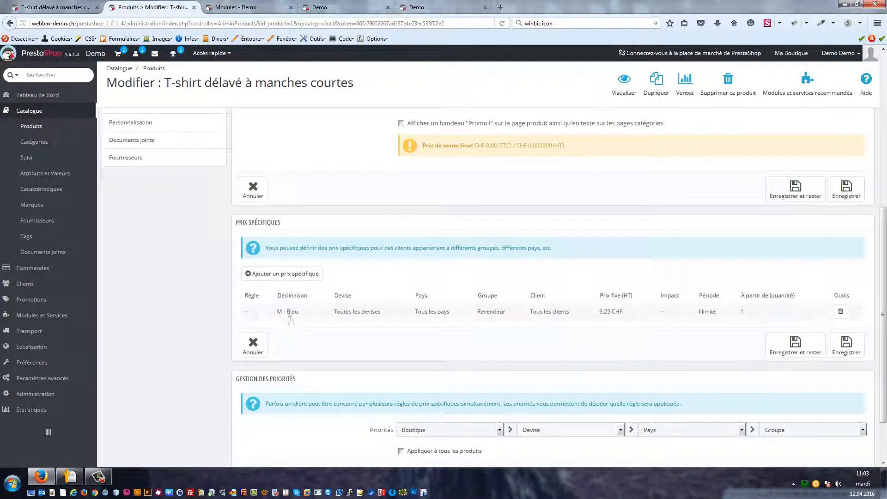
{"action": "left_click_drag", "start_coordinate": [276, 312], "coordinate": [520, 323]}
{"action": "left_click", "coordinate": [421, 318]}
{"action": "scroll", "coordinate": [215, 275], "scroll_direction": "up", "scroll_amount": 3}
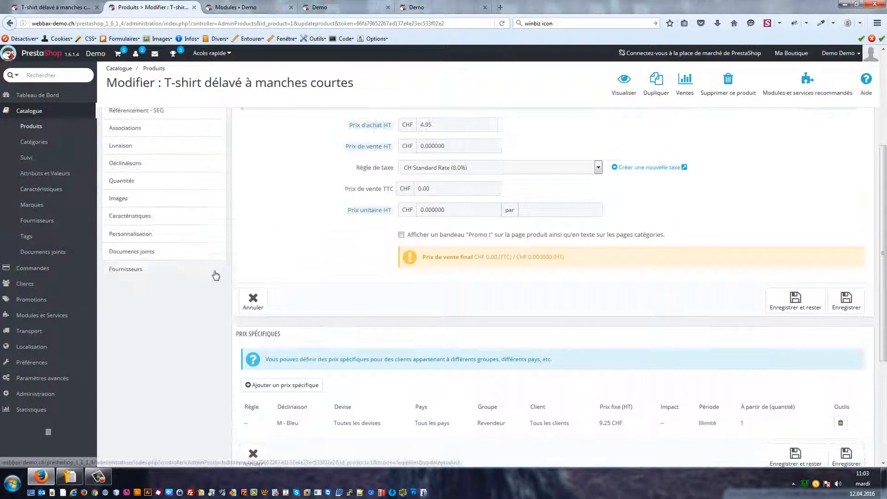
Step: Give the first listed customer Revendeur group access and set Revendeur as the default group, save, and reload the T-shirt's shop page
{"action": "scroll", "coordinate": [216, 275], "scroll_direction": "up", "scroll_amount": 3}
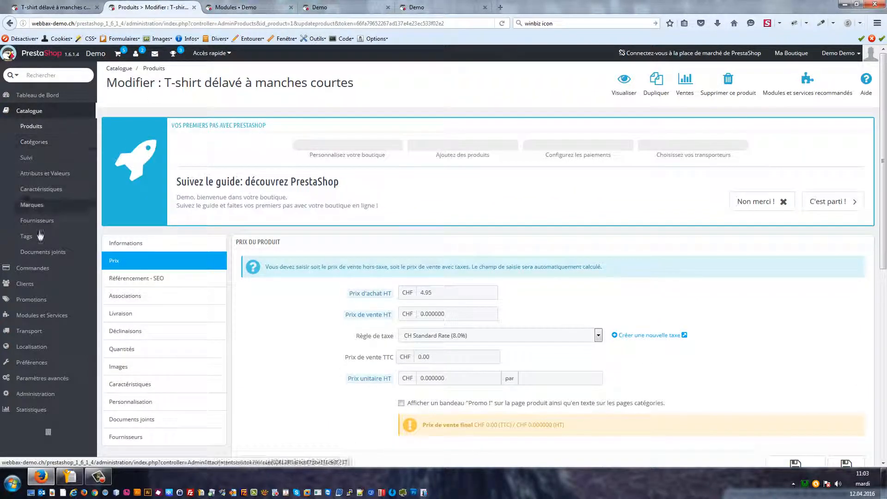
{"action": "mouse_move", "coordinate": [32, 284]}
{"action": "left_click", "coordinate": [118, 287]}
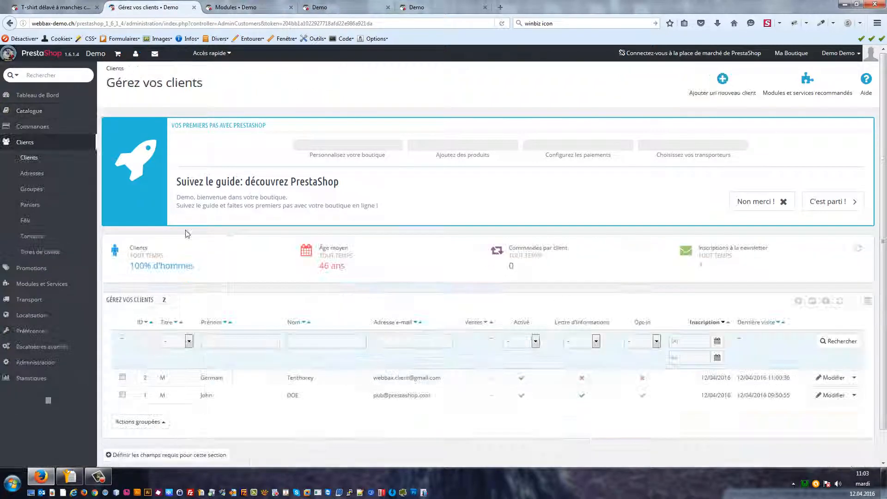
{"action": "scroll", "coordinate": [711, 373], "scroll_direction": "down", "scroll_amount": 1}
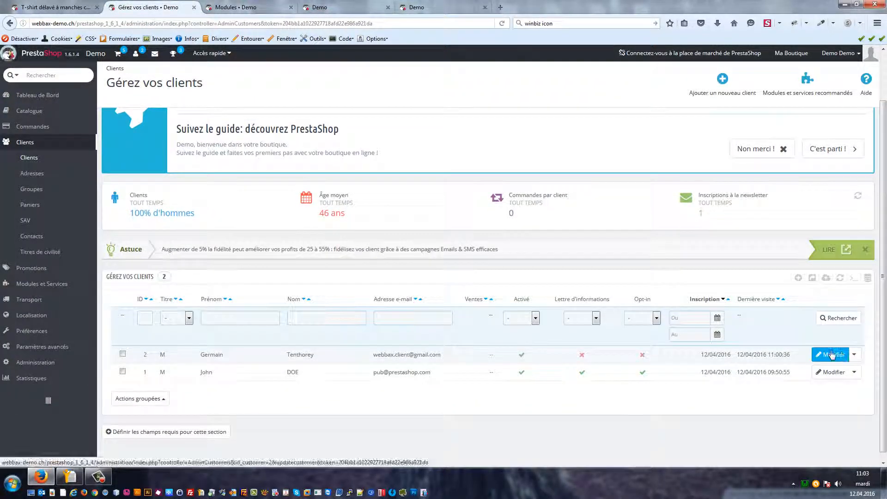
{"action": "left_click", "coordinate": [831, 354]}
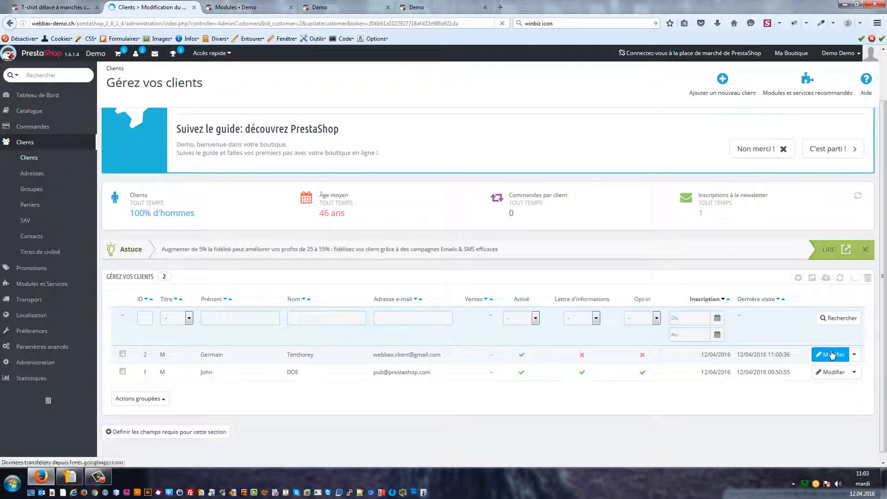
{"action": "scroll", "coordinate": [393, 305], "scroll_direction": "down", "scroll_amount": 1}
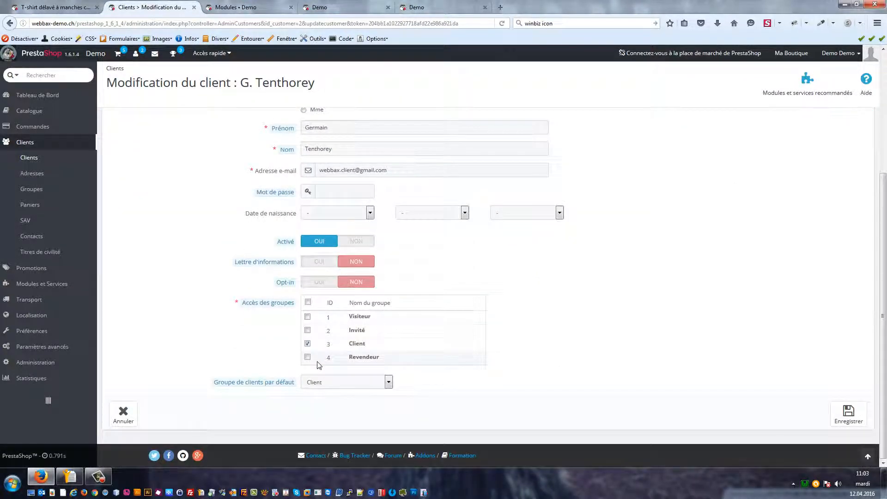
{"action": "left_click", "coordinate": [336, 386]}
{"action": "left_click", "coordinate": [334, 417]}
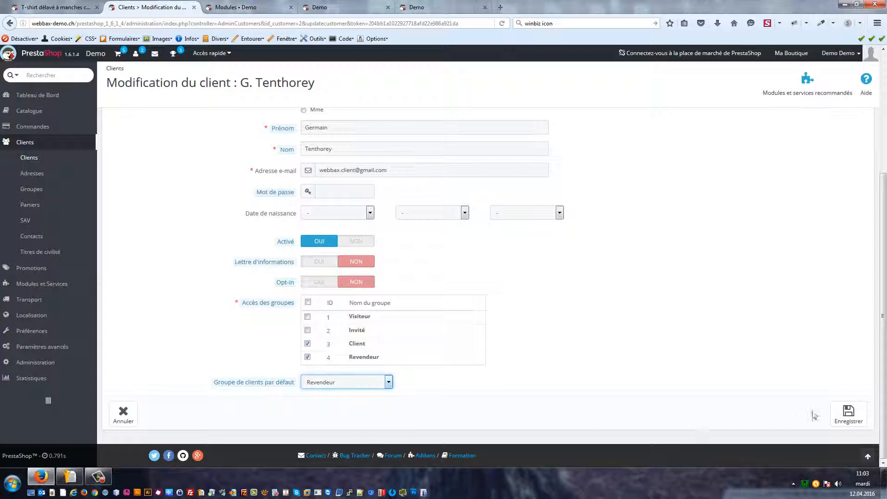
{"action": "left_click", "coordinate": [849, 414]}
{"action": "left_click", "coordinate": [51, 6]}
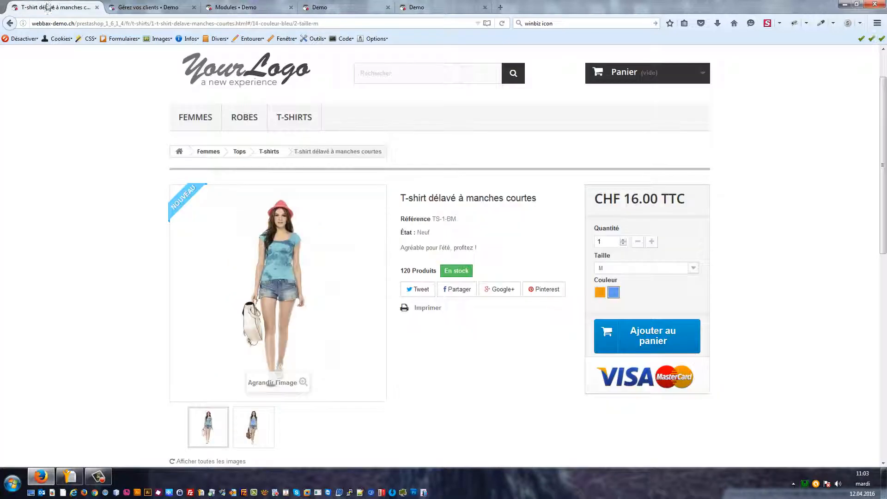
{"action": "key", "text": "F5"}
Step: Set the same customer's default group to Client, remove the Revendeur group access, and save the customer record
{"action": "left_click", "coordinate": [189, 5]}
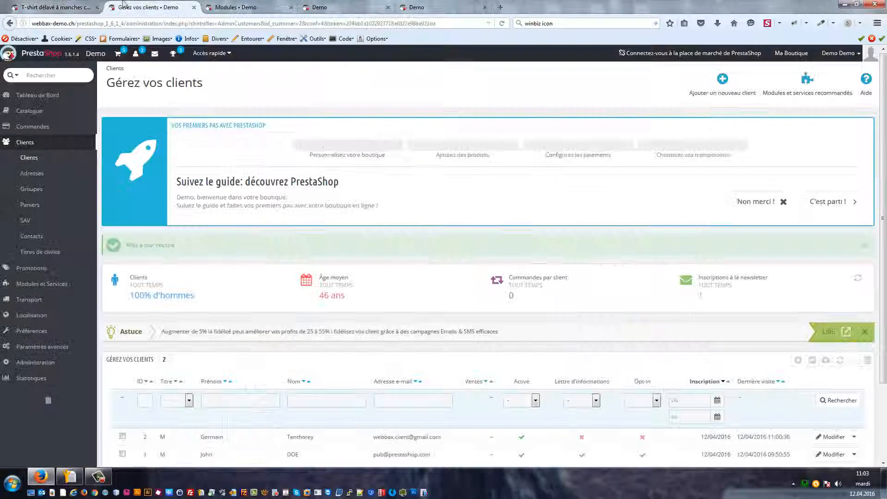
{"action": "scroll", "coordinate": [741, 358], "scroll_direction": "down", "scroll_amount": 2}
{"action": "left_click", "coordinate": [831, 344]}
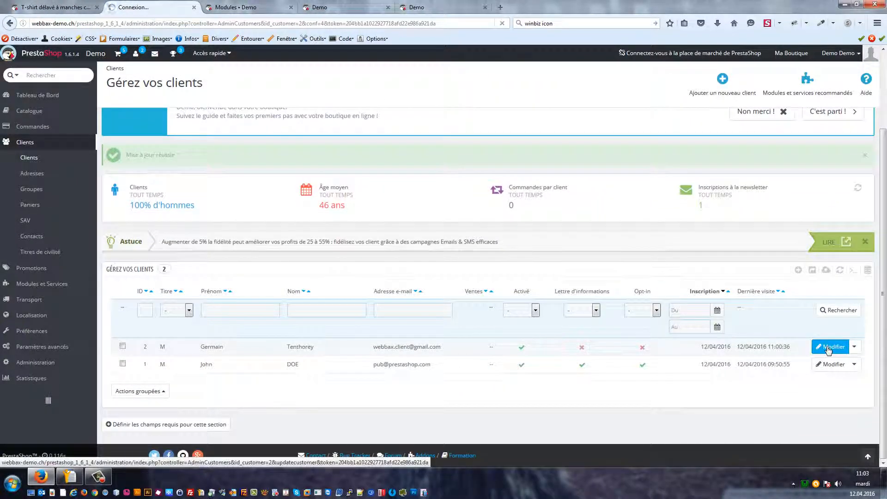
{"action": "scroll", "coordinate": [469, 362], "scroll_direction": "down", "scroll_amount": 3}
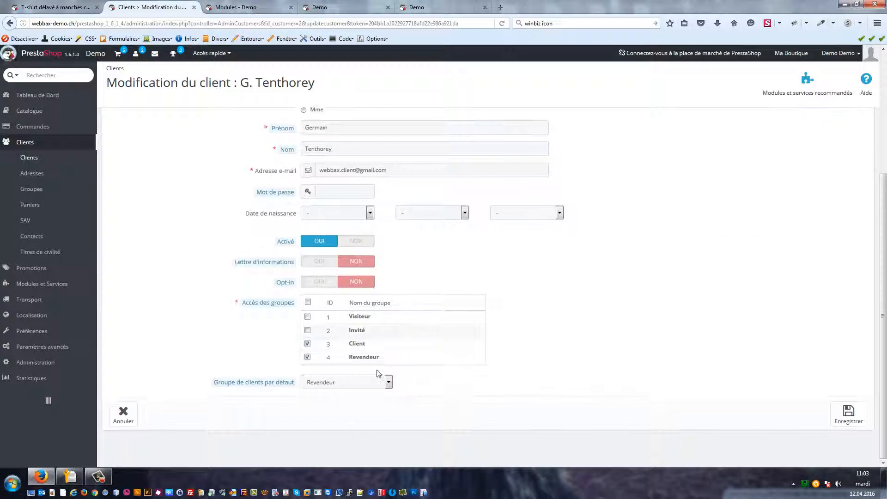
{"action": "left_click", "coordinate": [385, 383]}
{"action": "left_click", "coordinate": [355, 409]}
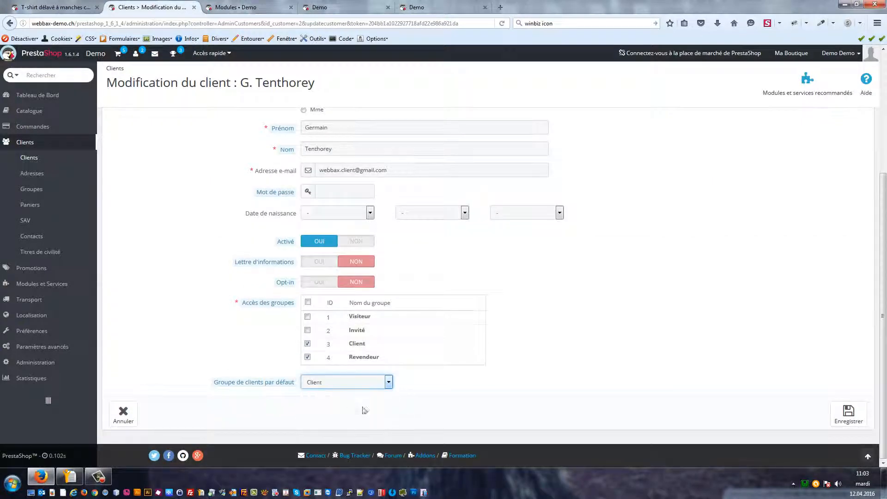
{"action": "left_click", "coordinate": [307, 357]}
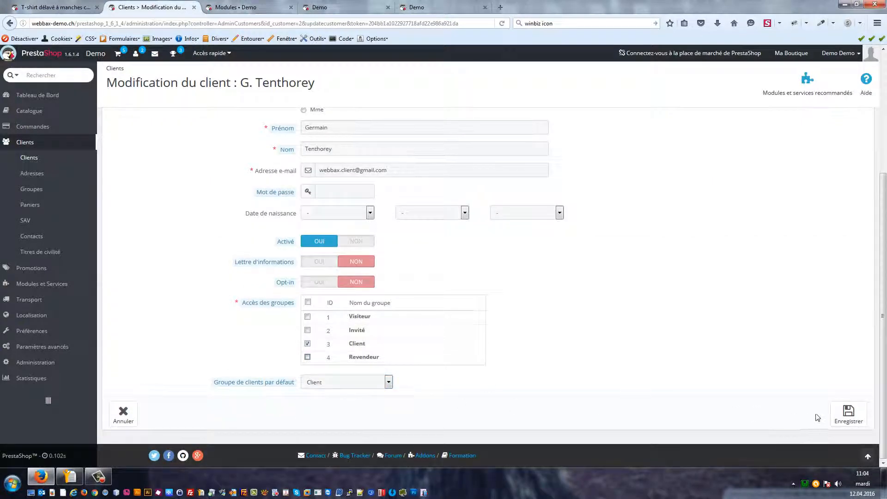
{"action": "left_click", "coordinate": [849, 414]}
Step: Return to the WinBIZ Update module's configuration and review the scheduled task links and execution details
{"action": "left_click", "coordinate": [417, 7]}
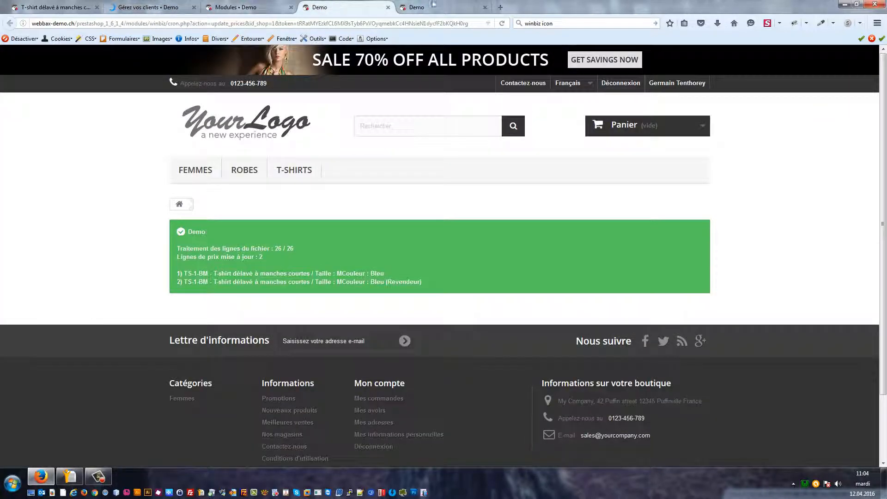
{"action": "key", "text": "F5"}
{"action": "left_click", "coordinate": [227, 4]}
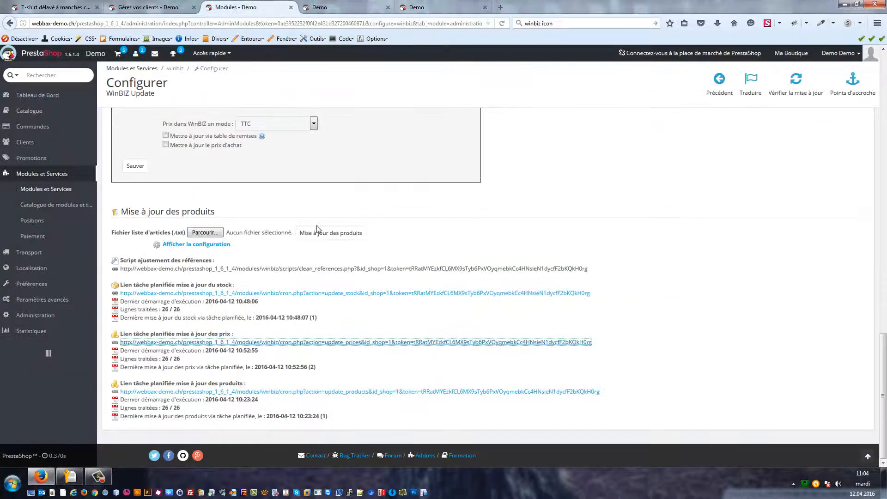
{"action": "left_click", "coordinate": [324, 369]}
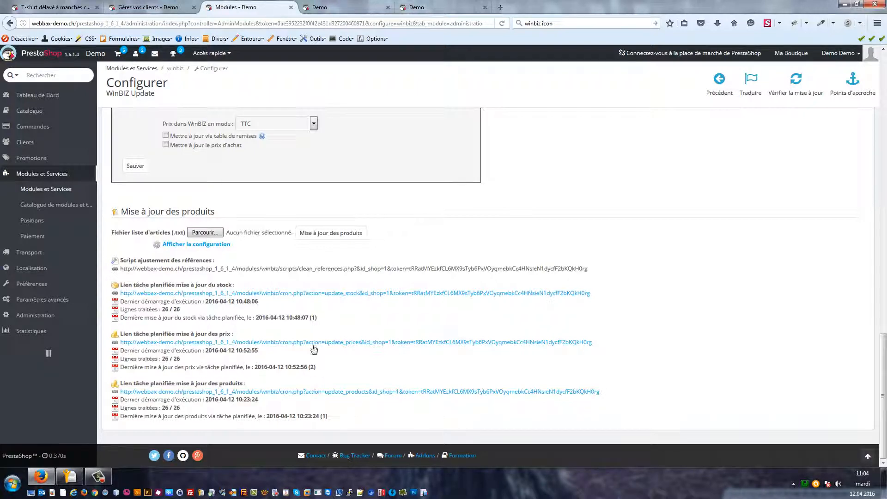
Step: Collapse the price update configuration and expand the product update configuration to review which WinBIZ fields are updated
{"action": "double_click", "coordinate": [314, 323]}
{"action": "left_click_drag", "start_coordinate": [315, 320], "coordinate": [309, 321]}
{"action": "left_click", "coordinate": [252, 371]}
{"action": "scroll", "coordinate": [228, 374], "scroll_direction": "up", "scroll_amount": 3}
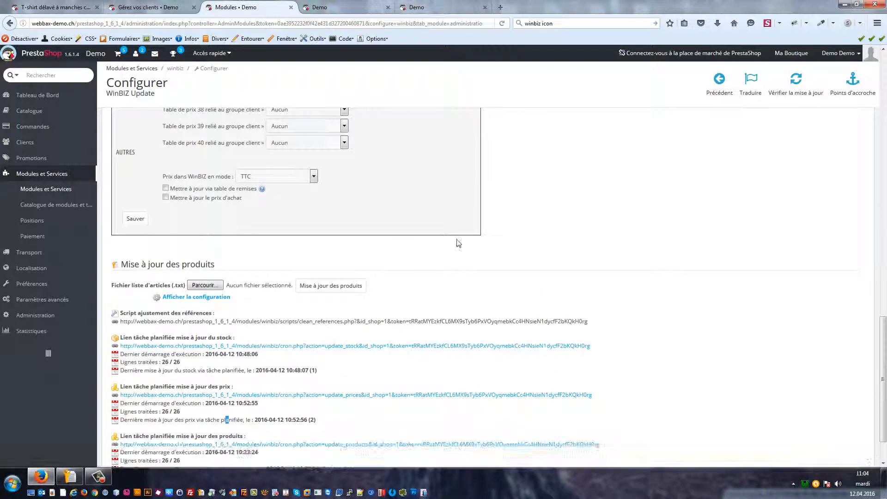
{"action": "scroll", "coordinate": [521, 251], "scroll_direction": "up", "scroll_amount": 15}
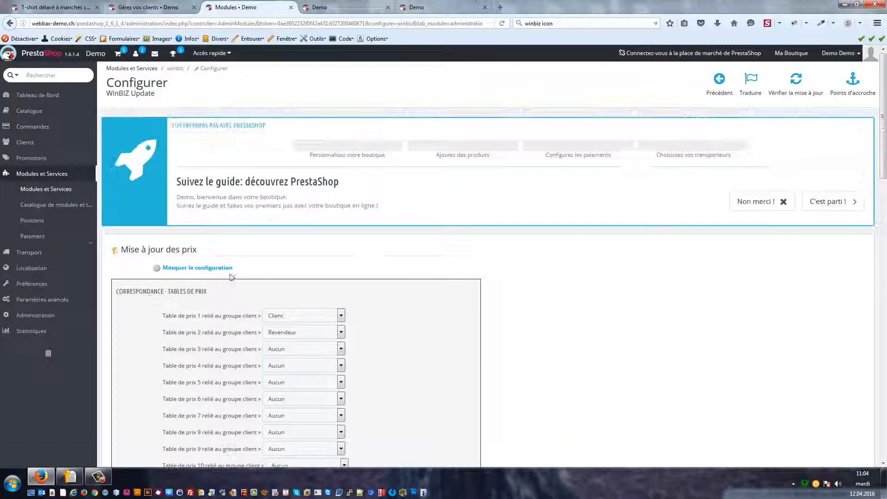
{"action": "left_click", "coordinate": [178, 268]}
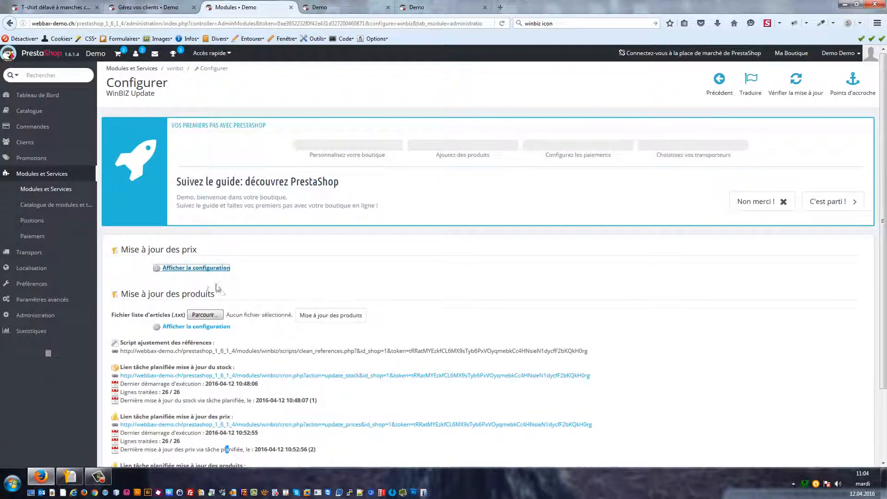
{"action": "scroll", "coordinate": [217, 295], "scroll_direction": "down", "scroll_amount": 1}
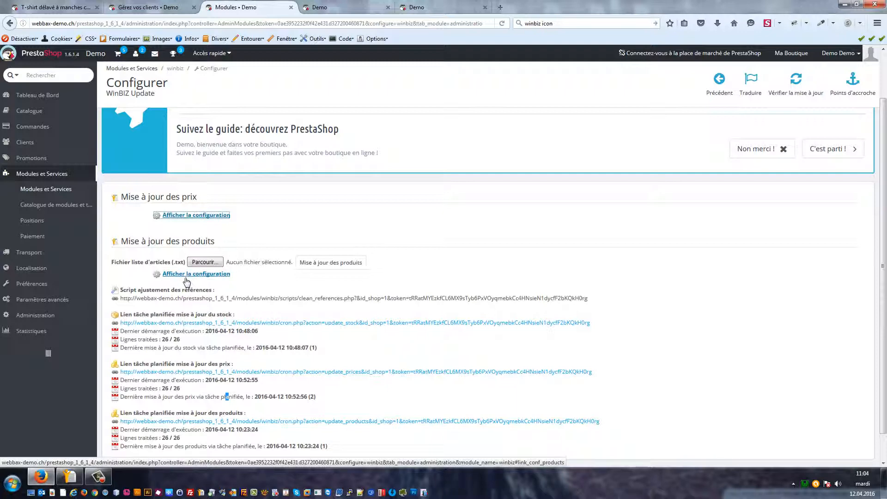
{"action": "left_click", "coordinate": [187, 276]}
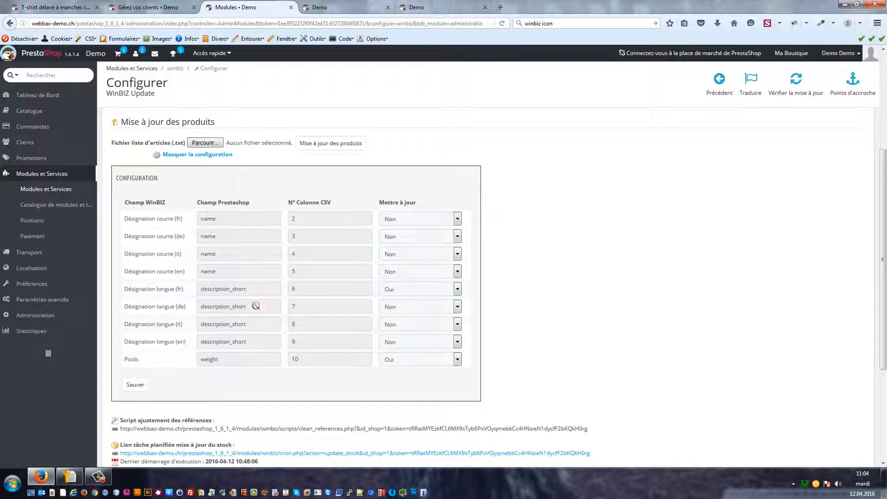
Step: Examine the weight impact of the T-shirt's Bleu, Taille M combination in the back office and its description on the shop page
{"action": "left_click", "coordinate": [45, 5]}
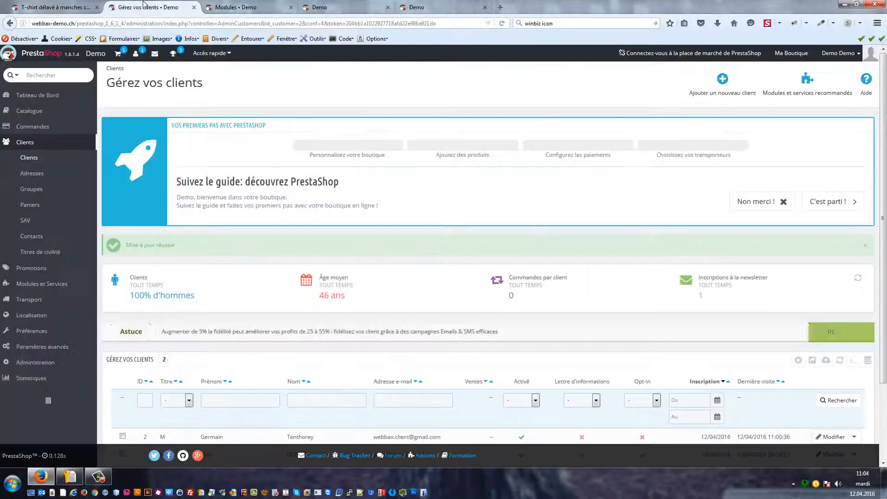
{"action": "left_click", "coordinate": [145, 5]}
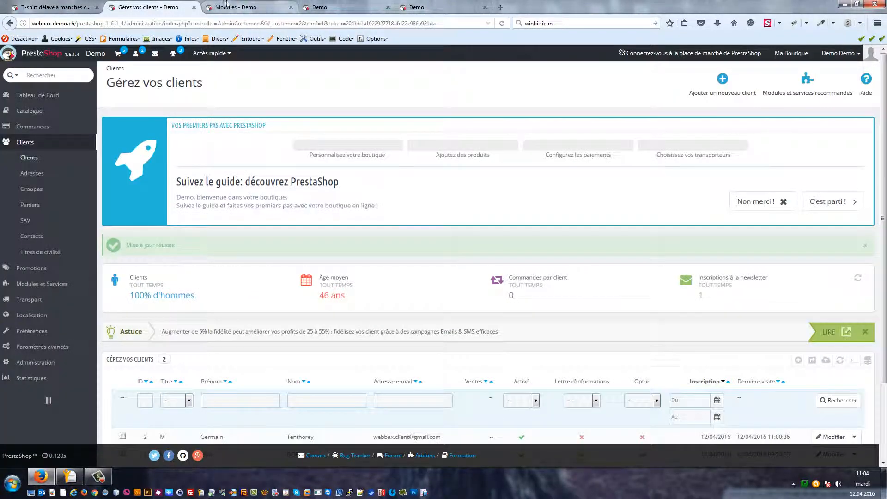
{"action": "mouse_move", "coordinate": [59, 114]}
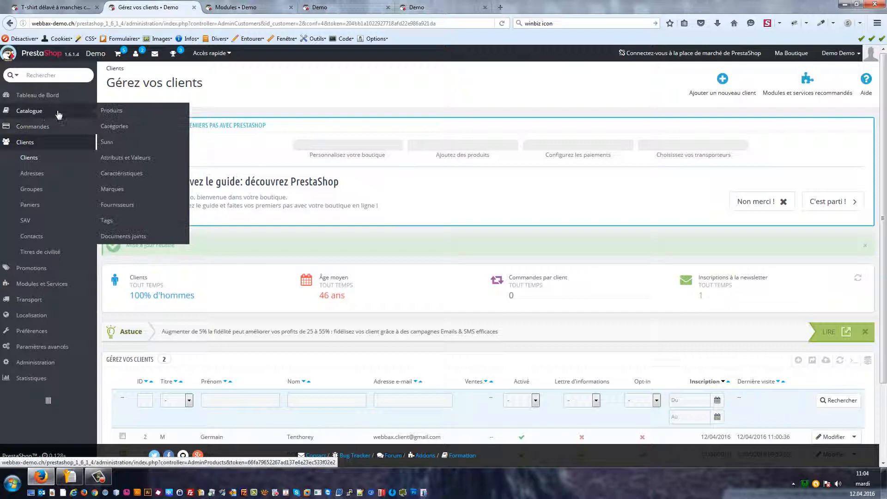
{"action": "left_click", "coordinate": [109, 111]}
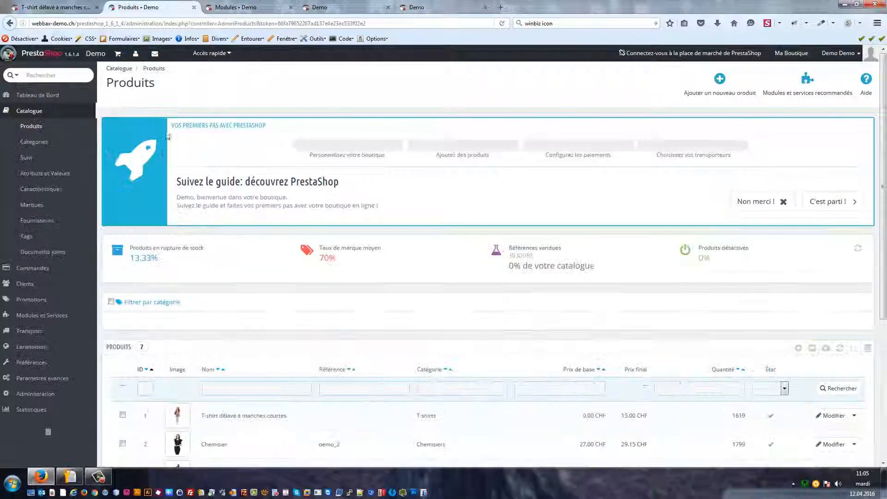
{"action": "left_click", "coordinate": [845, 416]}
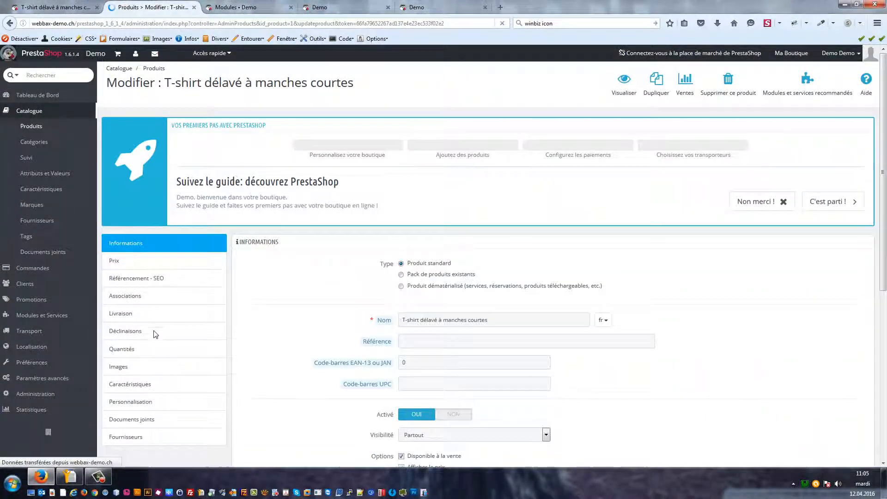
{"action": "left_click", "coordinate": [133, 337]}
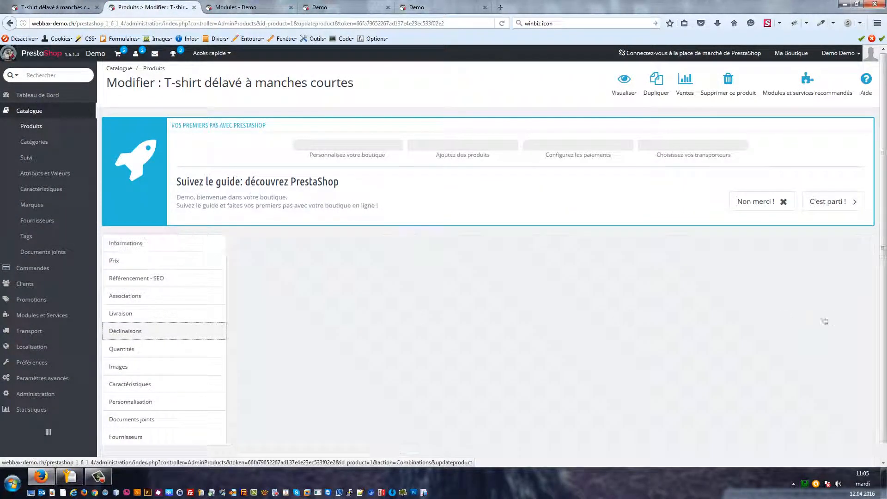
{"action": "scroll", "coordinate": [673, 356], "scroll_direction": "down", "scroll_amount": 3}
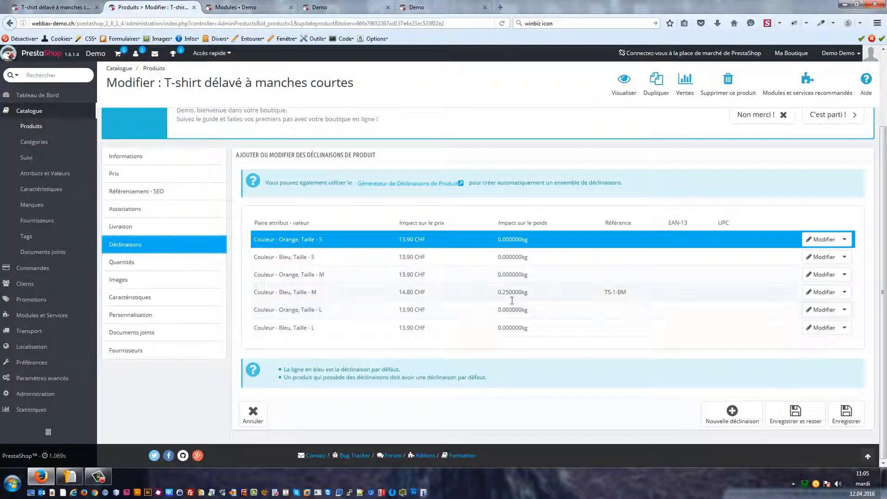
{"action": "left_click_drag", "start_coordinate": [497, 292], "coordinate": [531, 298]}
{"action": "left_click", "coordinate": [49, 5]}
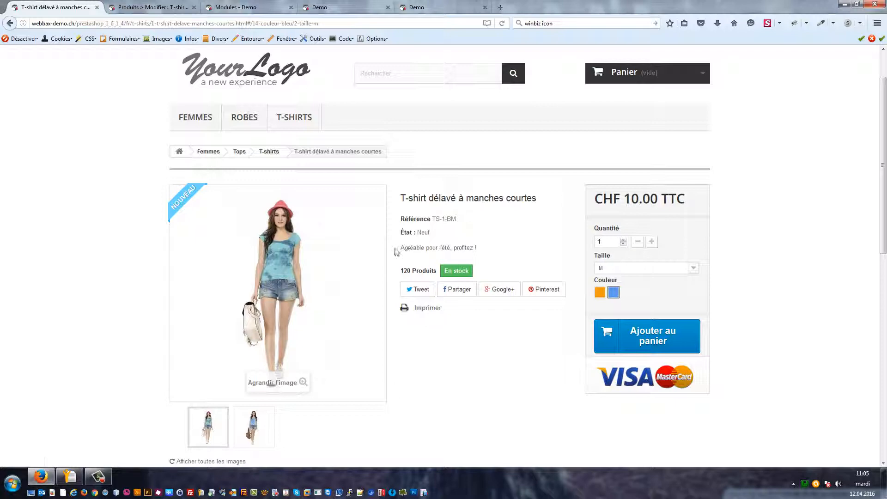
{"action": "left_click_drag", "start_coordinate": [397, 250], "coordinate": [485, 249]}
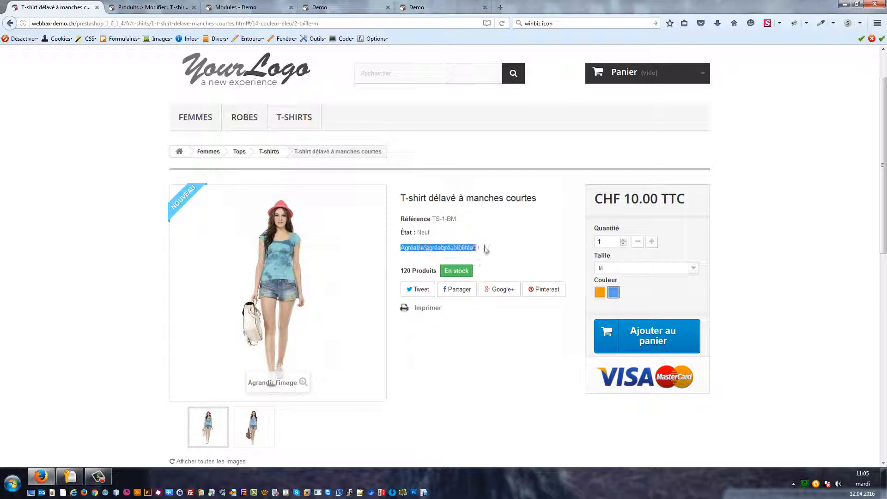
Step: Switch to WinBIZ, open the T-shirt article TS-1-BM, and set its logistics weight to 0.350 kg
{"action": "left_click", "coordinate": [69, 475]}
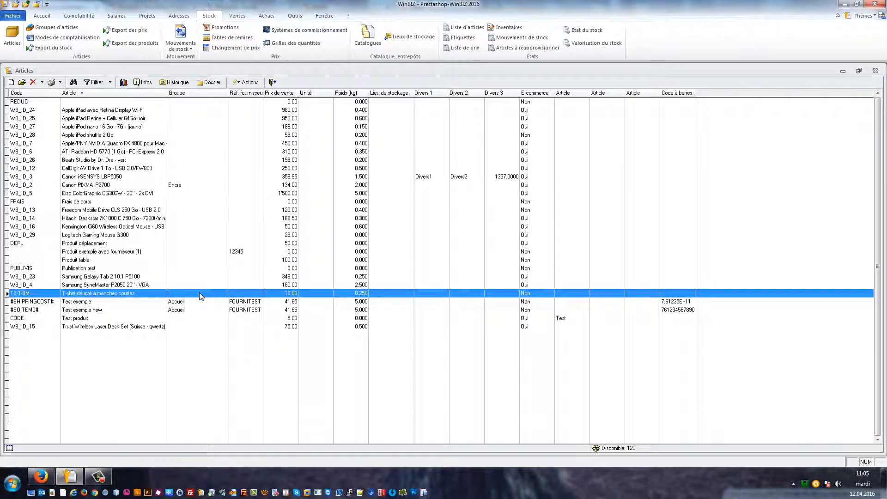
{"action": "double_click", "coordinate": [201, 295]}
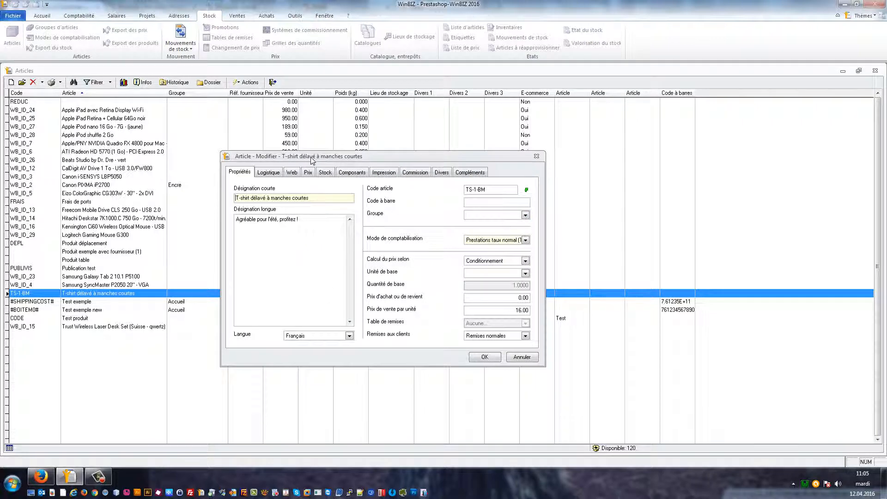
{"action": "left_click", "coordinate": [294, 172]}
{"action": "left_click", "coordinate": [325, 172]}
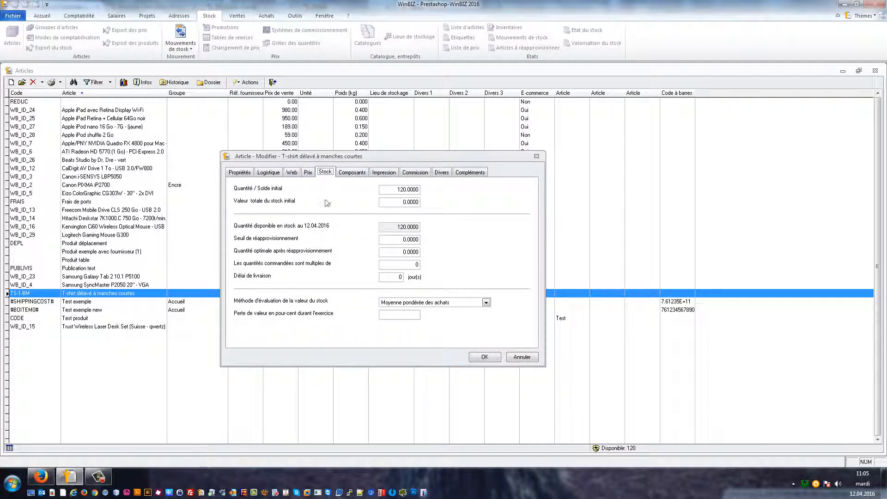
{"action": "left_click", "coordinate": [291, 172]}
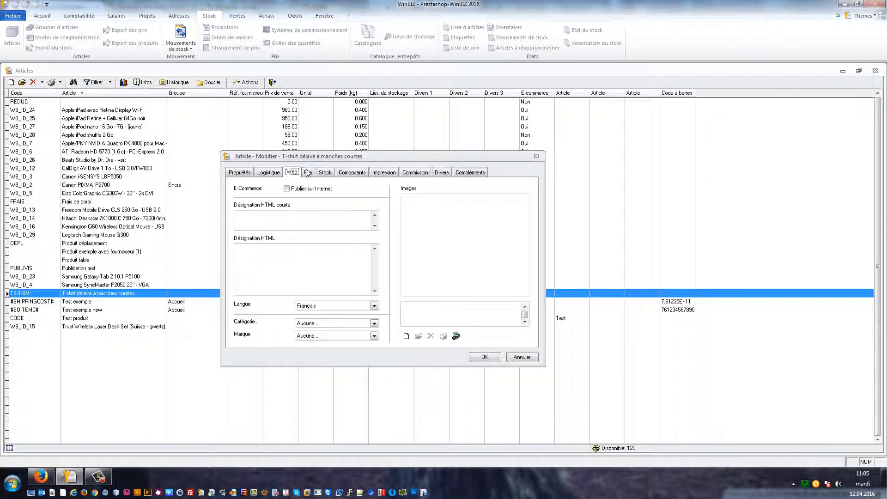
{"action": "left_click", "coordinate": [268, 173]}
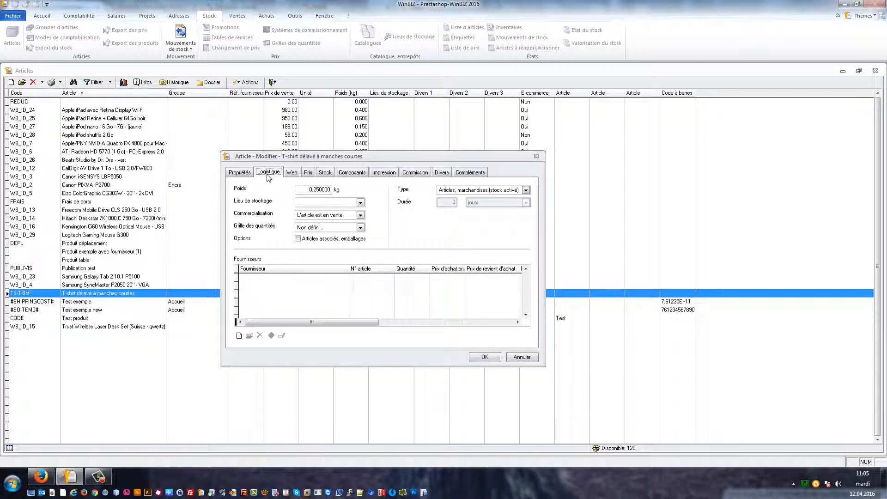
{"action": "left_click", "coordinate": [319, 190]}
{"action": "left_click", "coordinate": [319, 193]}
Step: Add the line "Matière douce à porter 100% coton." to the article's French long description and save the article
{"action": "left_click", "coordinate": [246, 176]}
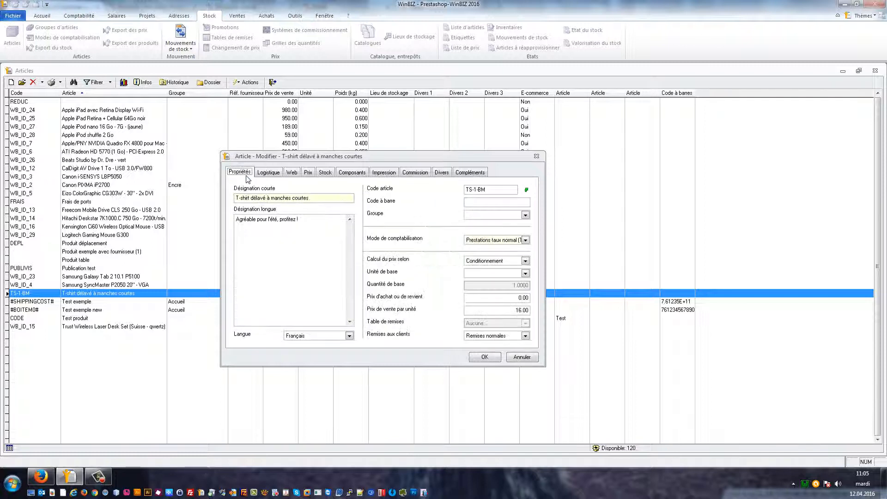
{"action": "left_click", "coordinate": [315, 252]}
{"action": "type", "text": "douce e"}
{"action": "type", "text": "t agréable à"}
{"action": "key", "text": "BackSpace"}
{"action": "key", "text": "BackSpace"}
{"action": "key", "text": "BackSpace"}
{"action": "key", "text": "BackSpace"}
{"action": "key", "text": "BackSpace"}
{"action": "key", "text": "BackSpace"}
{"action": "key", "text": "BackSpace"}
{"action": "type", "text": "à porter 100% coton"}
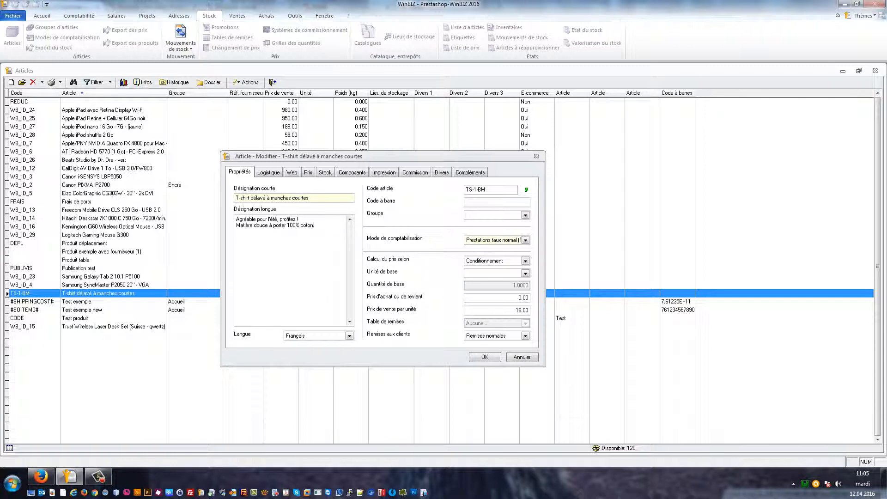
{"action": "type", "text": "."}
{"action": "left_click", "coordinate": [485, 358]}
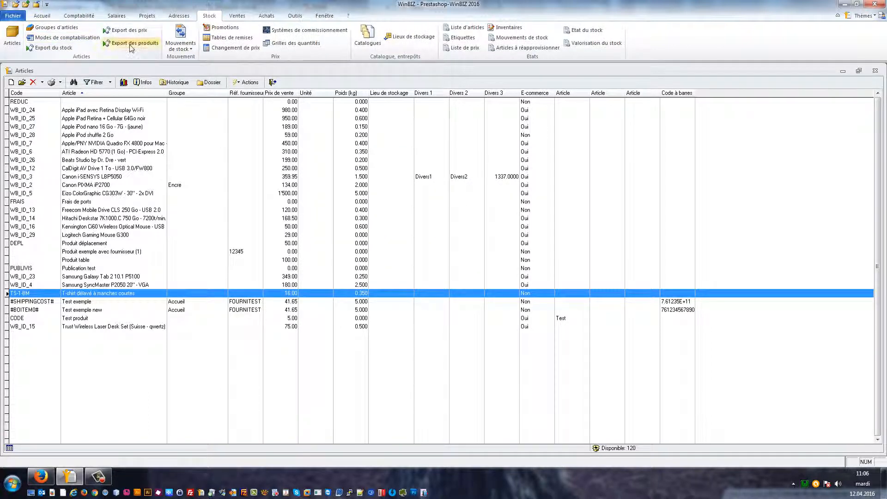
Step: Export the products from WinBIZ, and run the WinBIZ Update module's scheduled product update link in the browser
{"action": "left_click", "coordinate": [130, 44]}
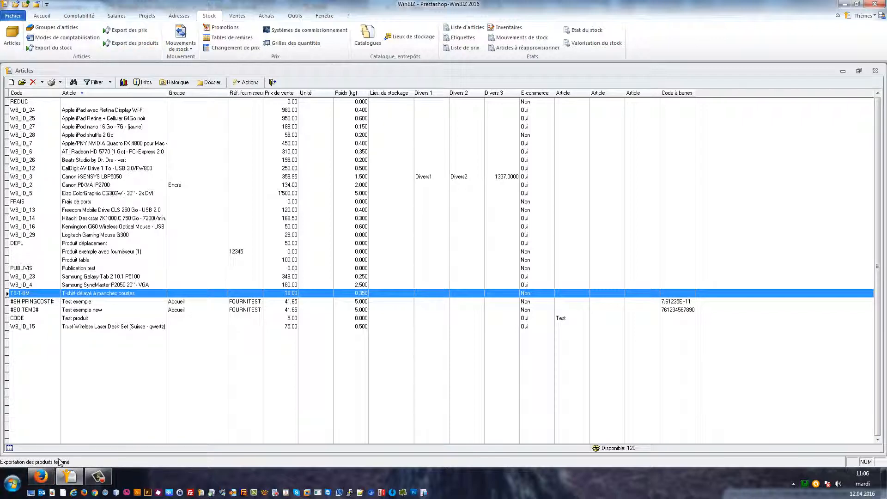
{"action": "left_click", "coordinate": [41, 476]}
{"action": "left_click", "coordinate": [241, 6]}
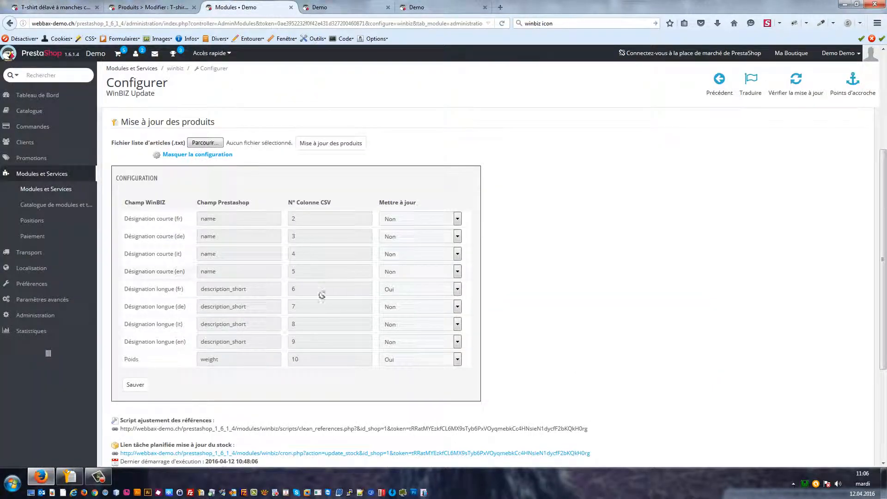
{"action": "scroll", "coordinate": [321, 293], "scroll_direction": "down", "scroll_amount": 5}
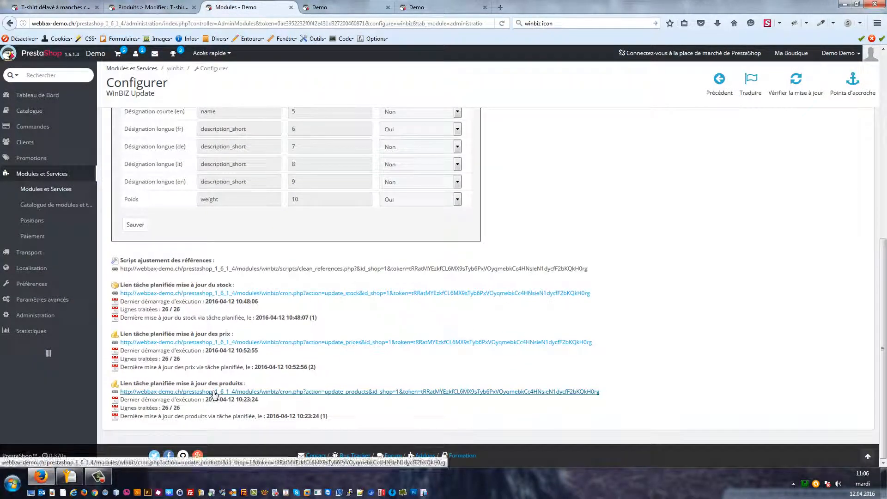
{"action": "left_click", "coordinate": [184, 394]}
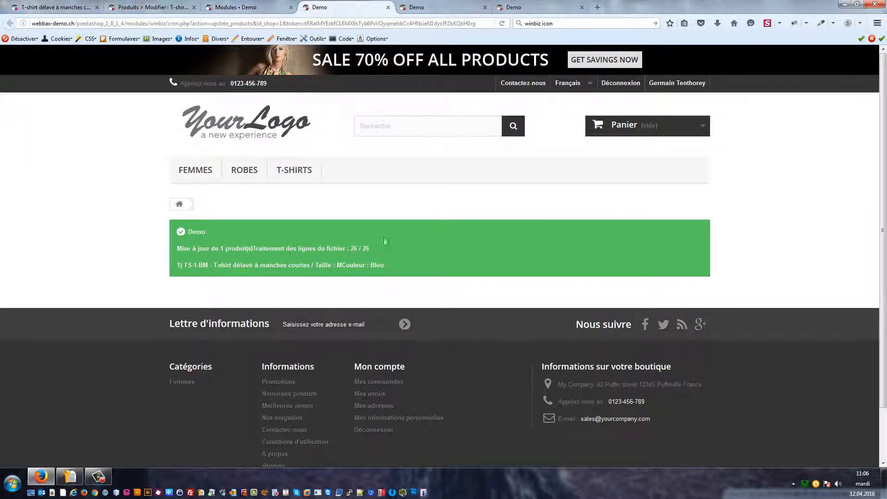
Step: Reload the T-shirt's shop page and examine its description for the added text
{"action": "left_click", "coordinate": [34, 6]}
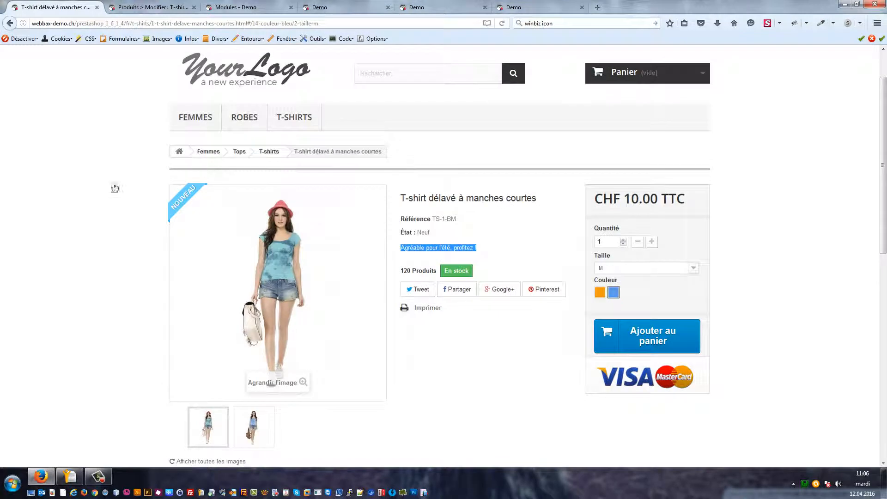
{"action": "key", "text": "ctrl+t"}
{"action": "key", "text": "ctrl+w"}
{"action": "left_click", "coordinate": [131, 264]}
{"action": "key", "text": "F5"}
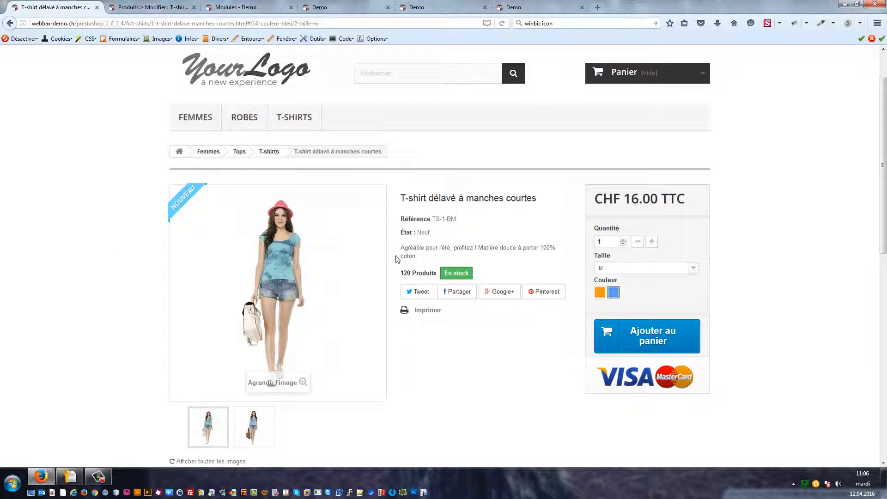
{"action": "left_click_drag", "start_coordinate": [523, 249], "coordinate": [545, 256]}
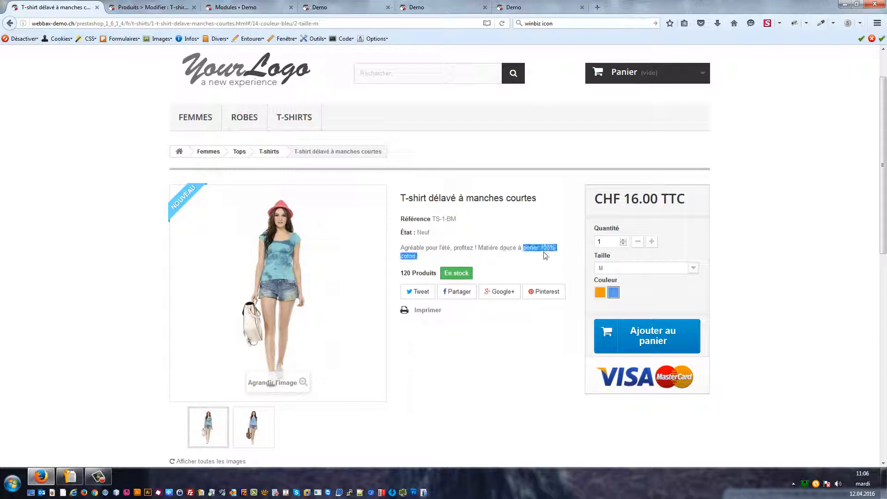
{"action": "left_click", "coordinate": [429, 262]}
{"action": "triple_click", "coordinate": [416, 256]}
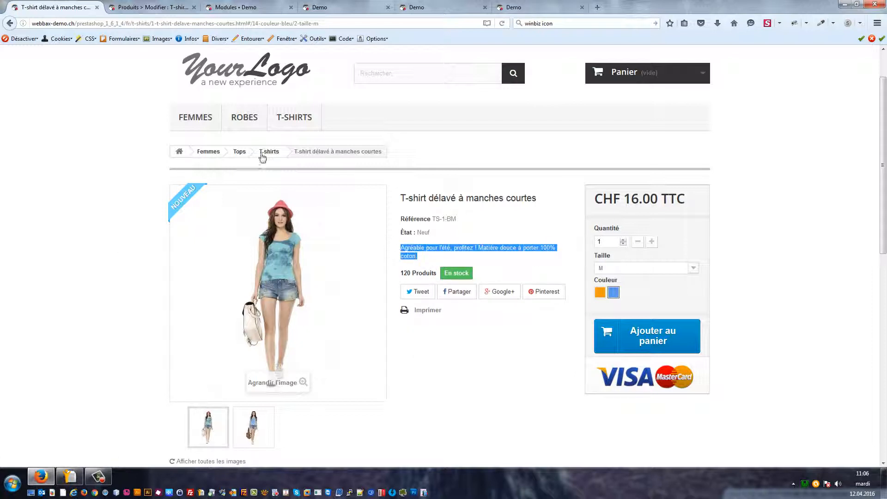
Step: Reload the T-shirt in the back office and check the weight impact of its Bleu, Taille M combination
{"action": "left_click", "coordinate": [167, 10]}
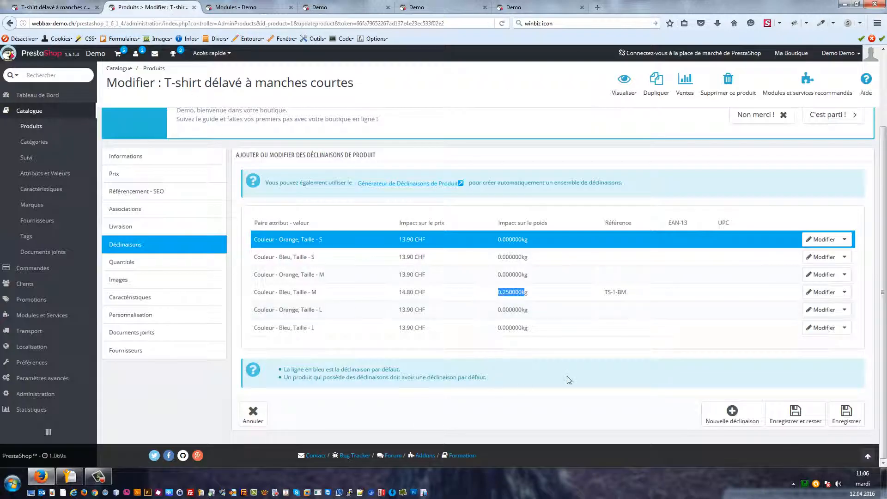
{"action": "left_click", "coordinate": [563, 364]}
{"action": "key", "text": "F5"}
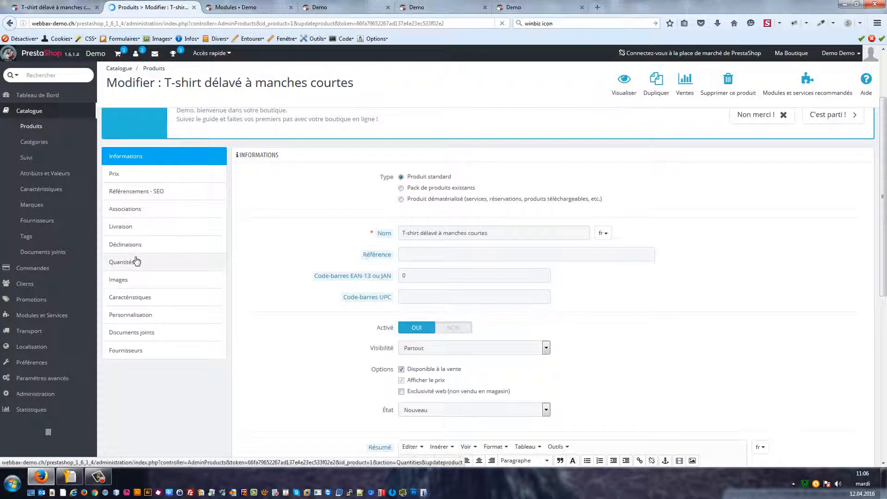
{"action": "left_click", "coordinate": [137, 262]}
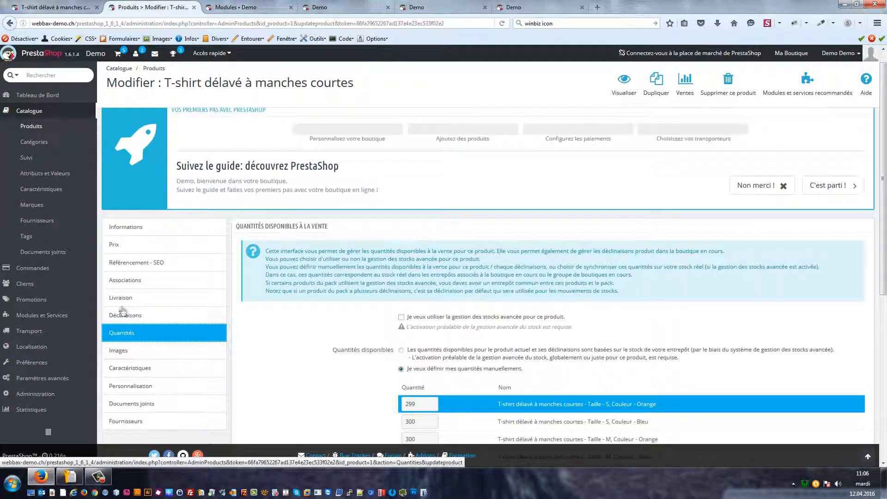
{"action": "scroll", "coordinate": [352, 351], "scroll_direction": "down", "scroll_amount": 1}
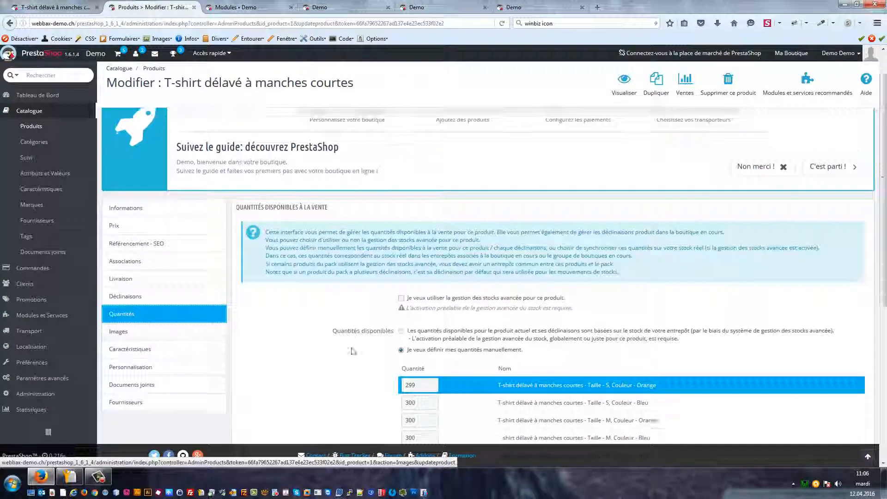
{"action": "scroll", "coordinate": [351, 351], "scroll_direction": "down", "scroll_amount": 3}
{"action": "left_click", "coordinate": [136, 209]}
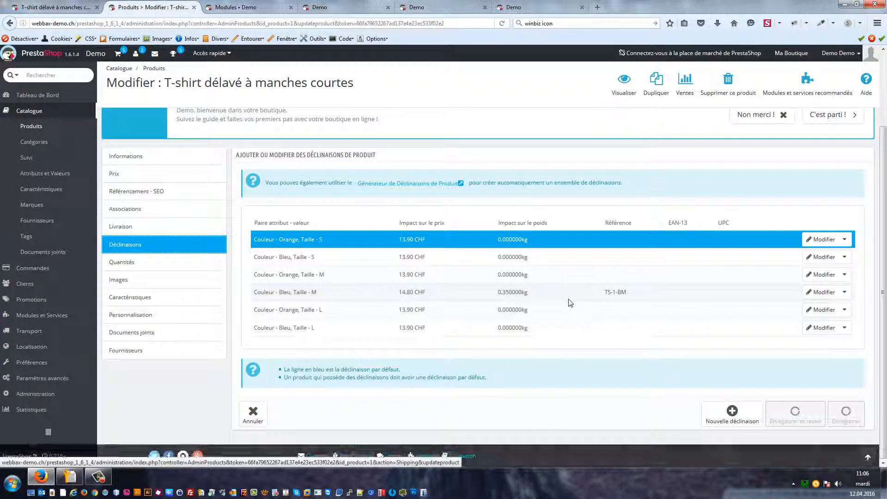
Step: Compare the Bleu, Taille M combination's weight impact with the T-shirt's weight in the WinBIZ article list, and return to Firefox
{"action": "left_click_drag", "start_coordinate": [528, 292], "coordinate": [499, 294]}
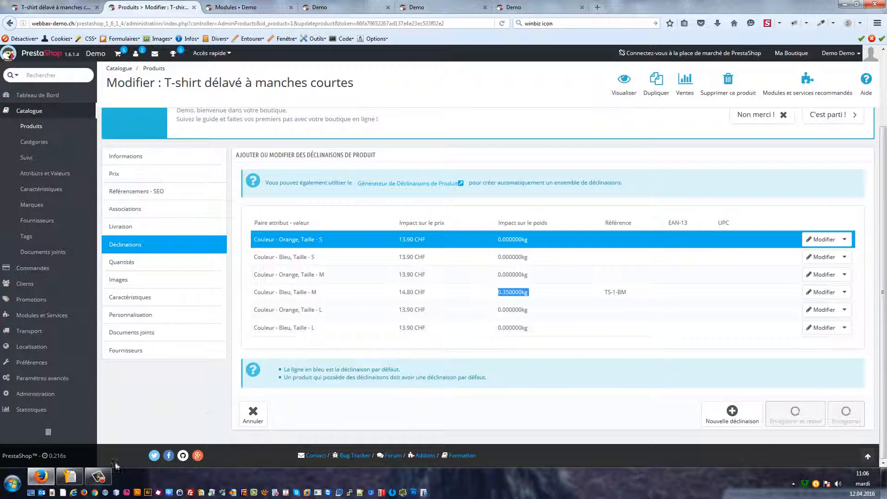
{"action": "left_click", "coordinate": [68, 477]}
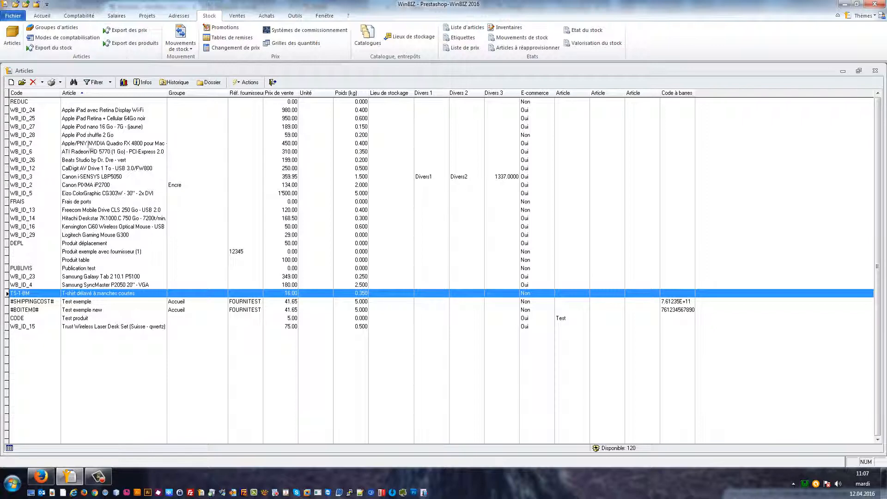
{"action": "left_click", "coordinate": [50, 474]}
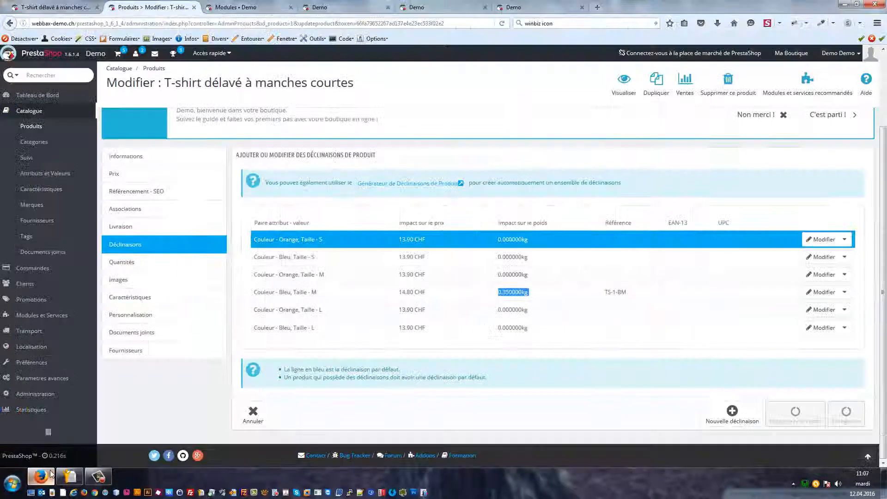
Step: Review the WinBIZ Update module's scheduled task links and the field mapping in its product update configuration
{"action": "left_click", "coordinate": [236, 7]}
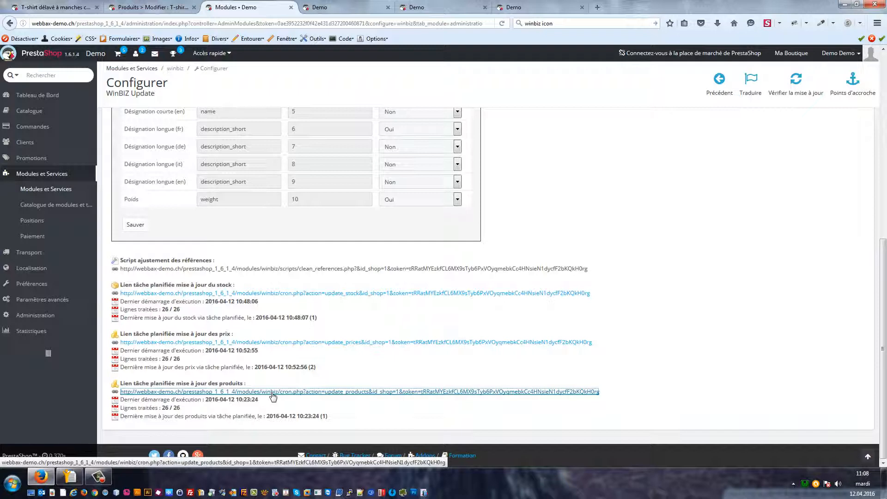
{"action": "scroll", "coordinate": [628, 245], "scroll_direction": "up", "scroll_amount": 7}
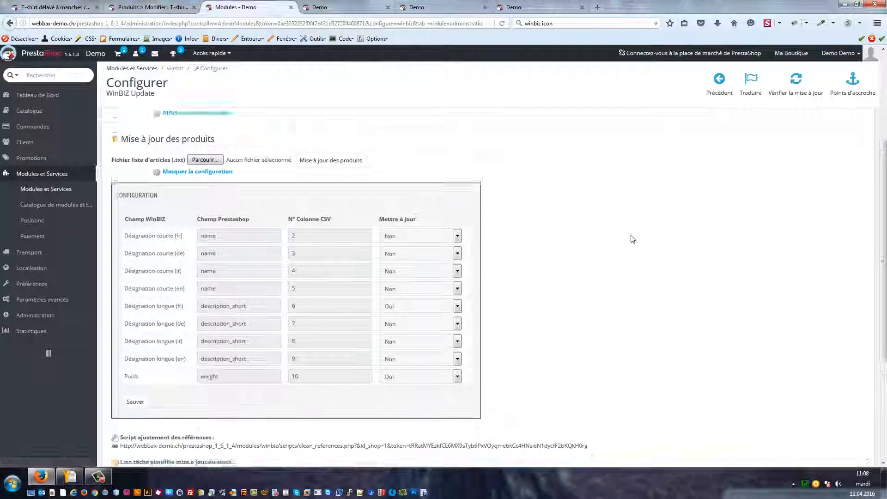
{"action": "scroll", "coordinate": [621, 282], "scroll_direction": "down", "scroll_amount": 4}
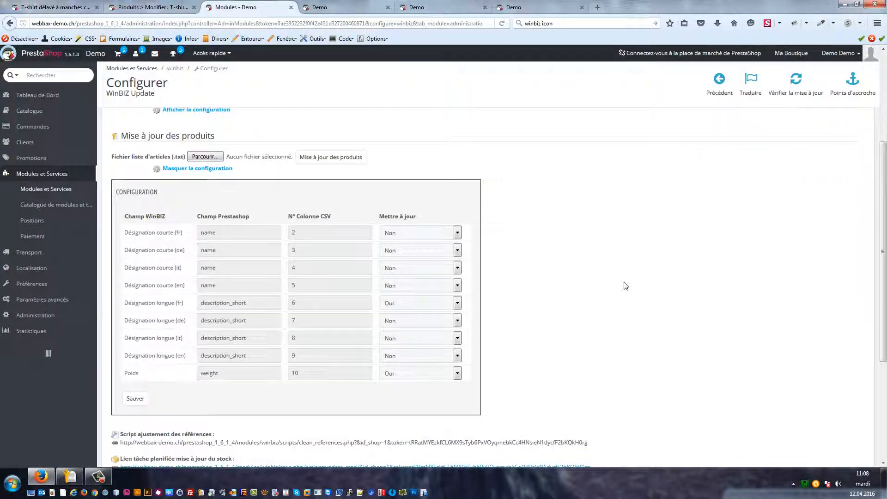
{"action": "scroll", "coordinate": [531, 258], "scroll_direction": "up", "scroll_amount": 3}
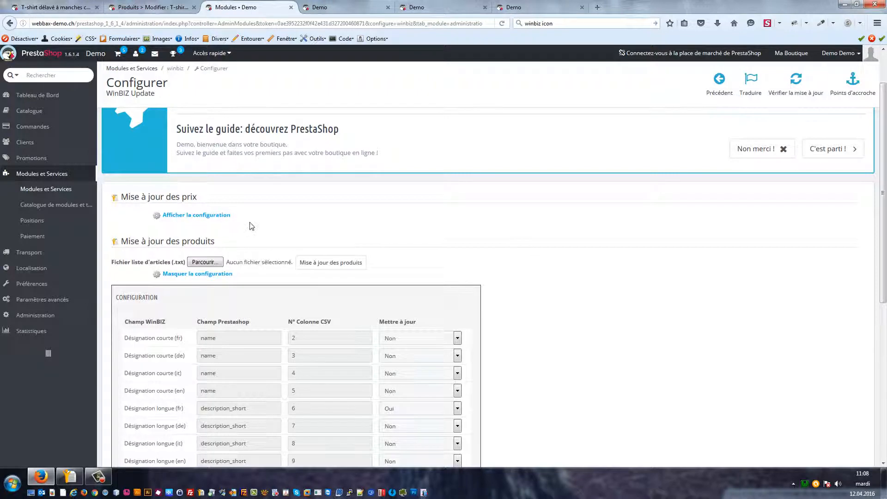
{"action": "scroll", "coordinate": [231, 217], "scroll_direction": "down", "scroll_amount": 3}
{"action": "scroll", "coordinate": [489, 229], "scroll_direction": "up", "scroll_amount": 2}
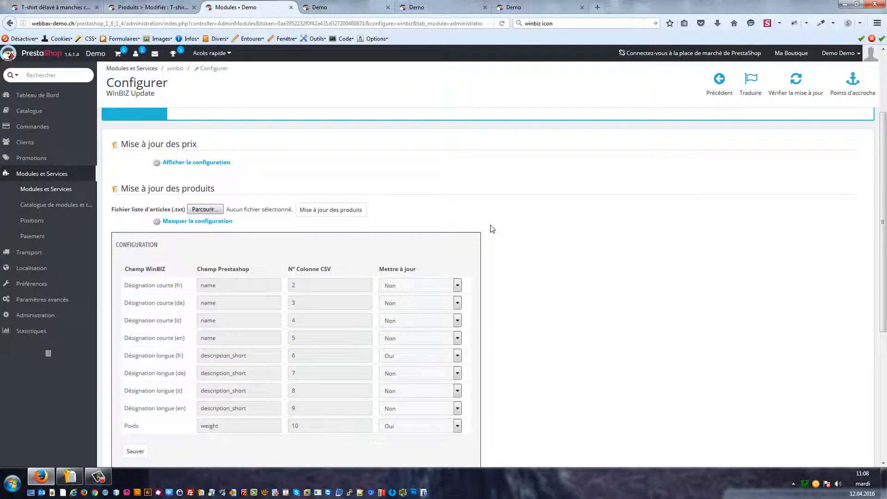
{"action": "scroll", "coordinate": [490, 229], "scroll_direction": "down", "scroll_amount": 2}
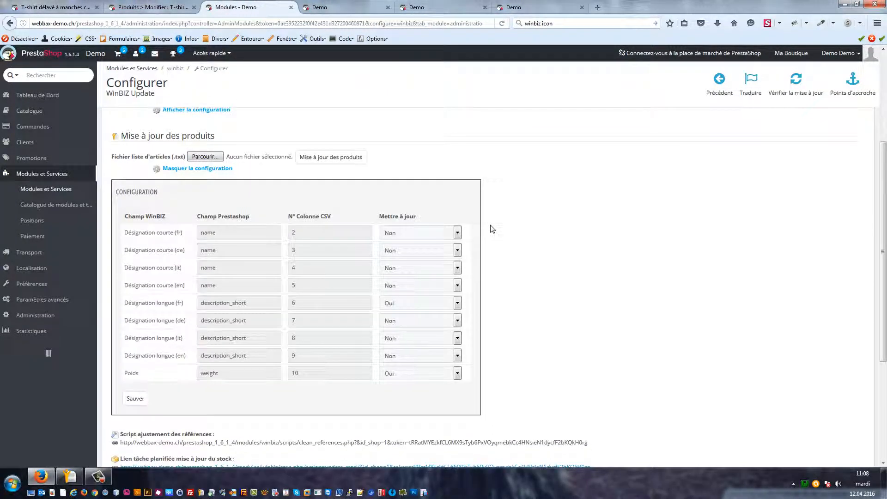